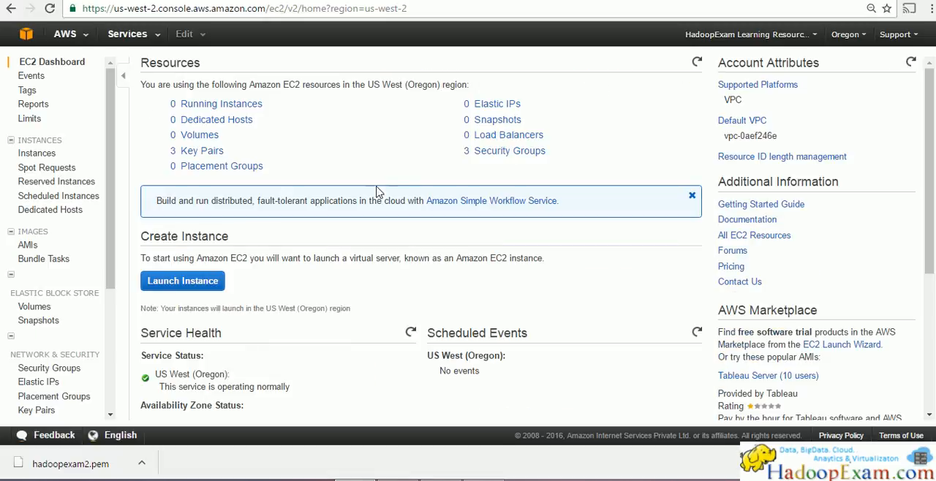
# Step: Start launching a new EC2 instance and look through the Quick Start list of Amazon Machine Images
pyautogui.click(203, 290)
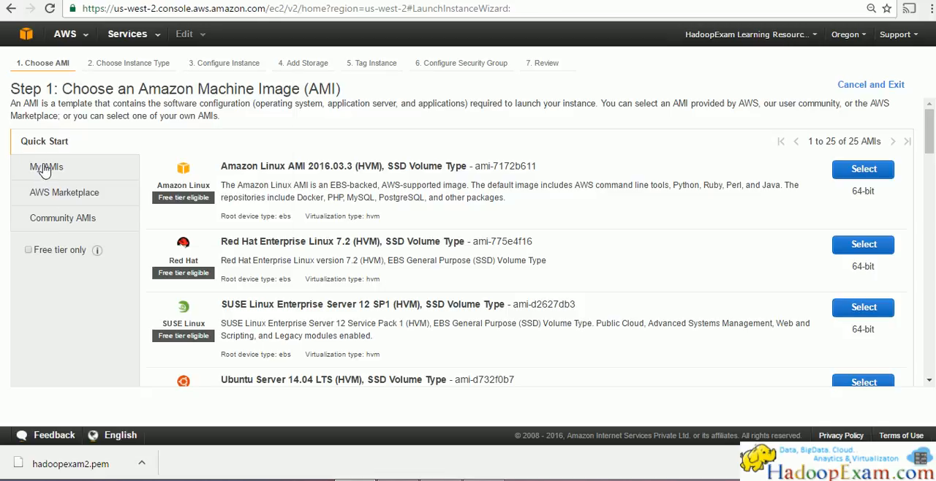
pyautogui.scroll(-1, 503, 250)
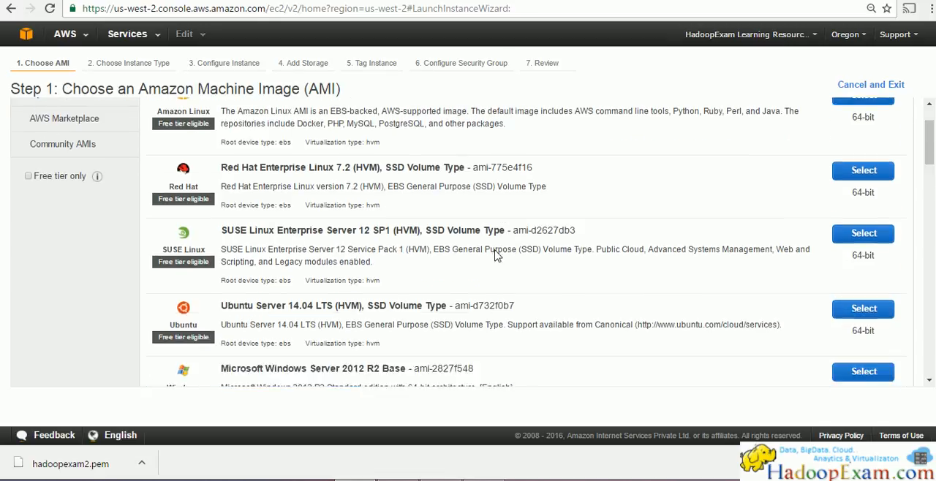
pyautogui.scroll(-15, 504, 250)
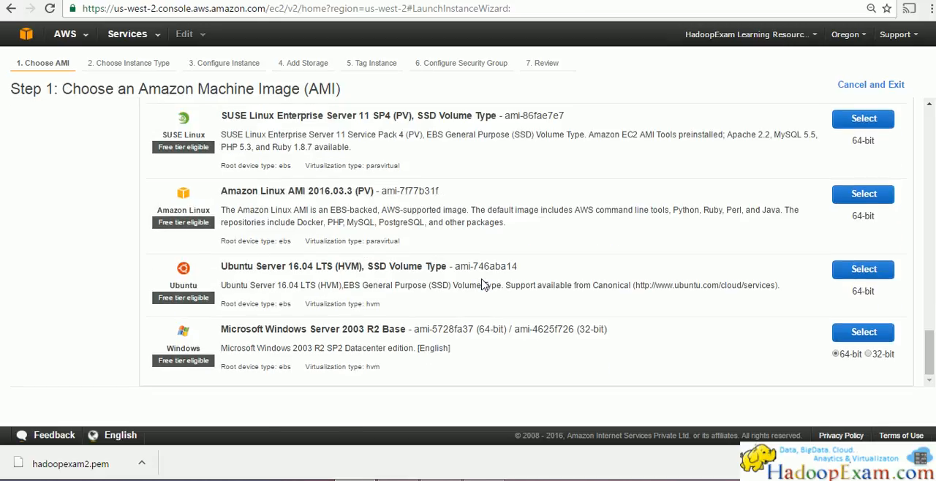
pyautogui.scroll(15, 481, 284)
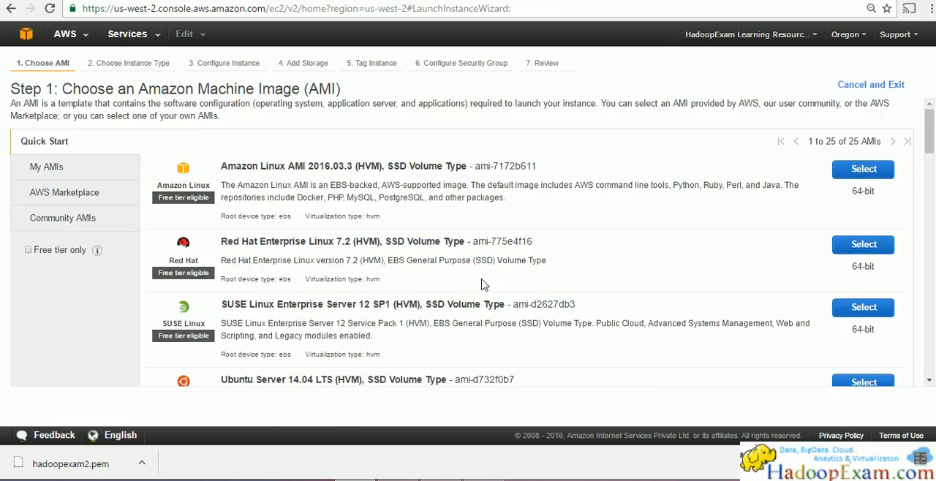
# Step: Examine the AWS Marketplace offering of AMIs, including its featured software, popular software and product categories
pyautogui.click(72, 199)
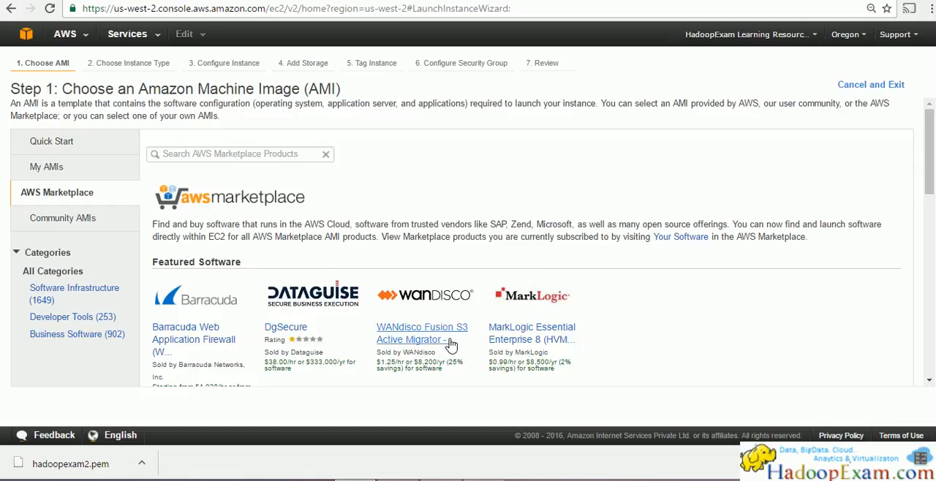
pyautogui.scroll(-3, 409, 335)
pyautogui.scroll(-3, 468, 227)
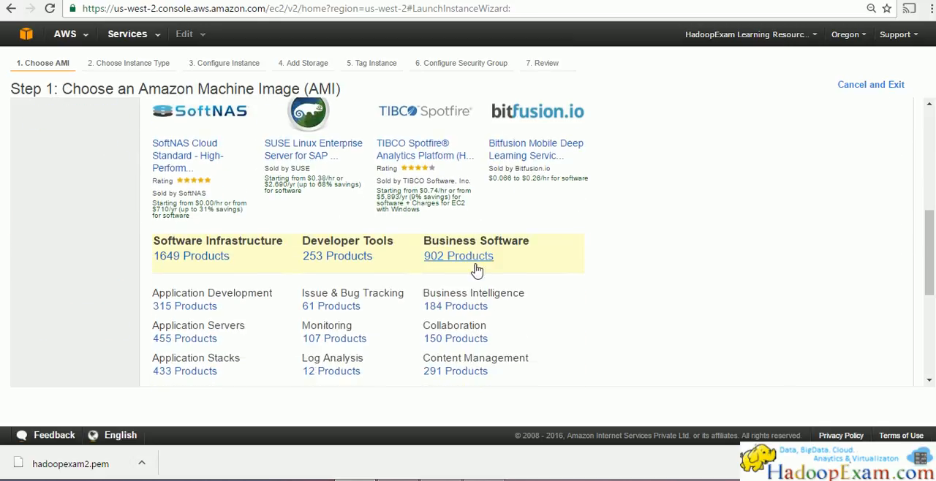
pyautogui.scroll(-2, 490, 314)
pyautogui.scroll(8, 494, 331)
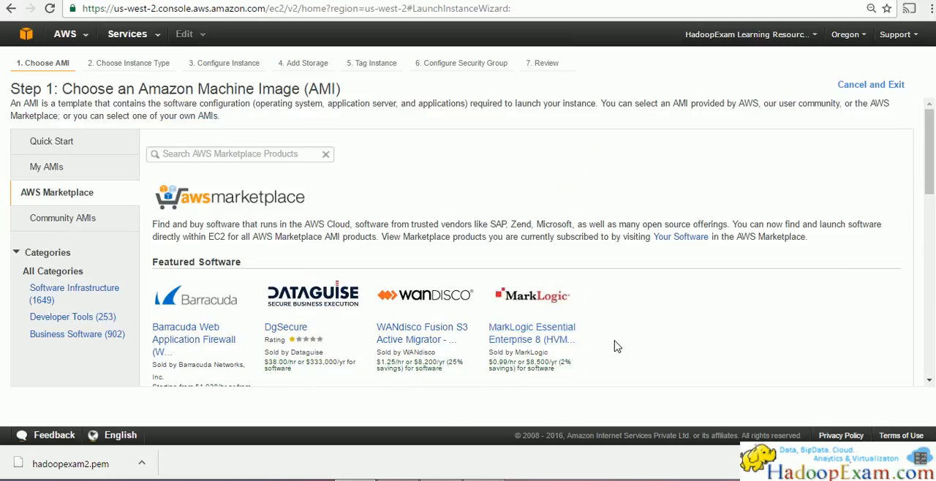
pyautogui.scroll(-4, 592, 340)
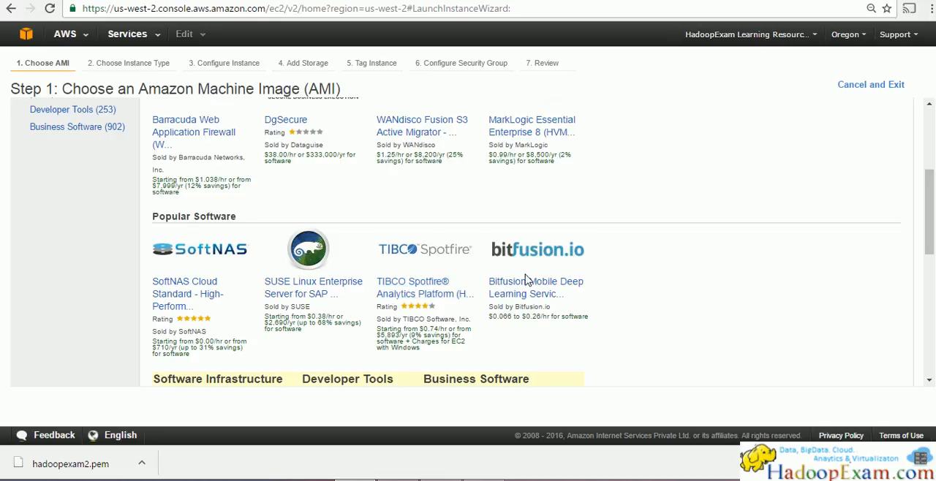
pyautogui.scroll(1, 592, 304)
pyautogui.scroll(-1, 607, 332)
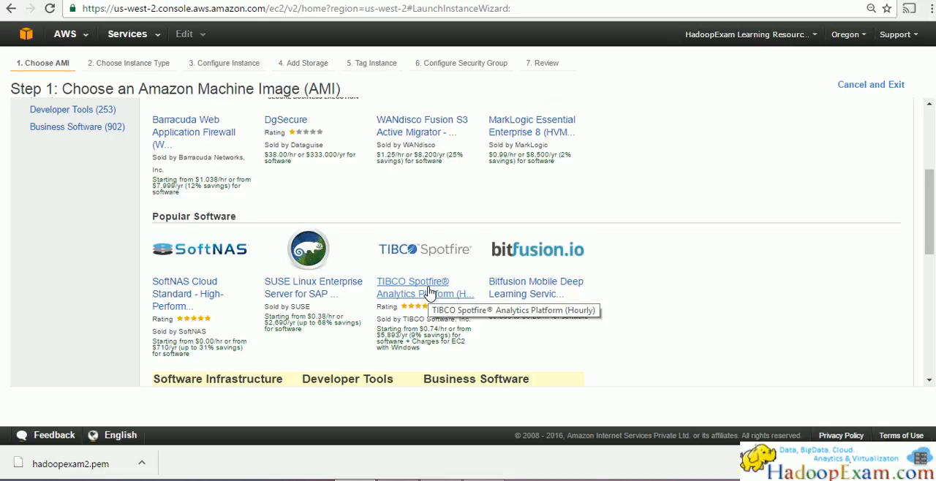
pyautogui.scroll(3, 430, 291)
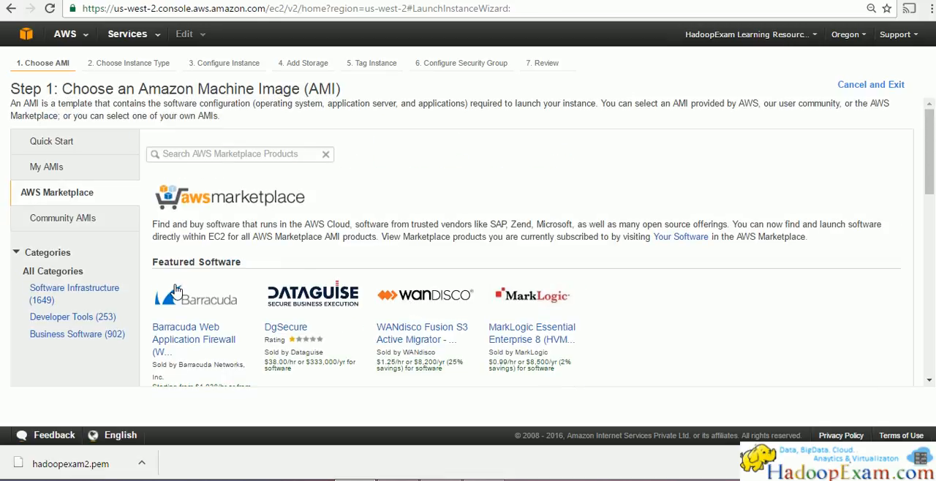
# Step: Examine the Community AMIs with their operating system, architecture and root device type filters, and check the My AMIs list
pyautogui.click(50, 229)
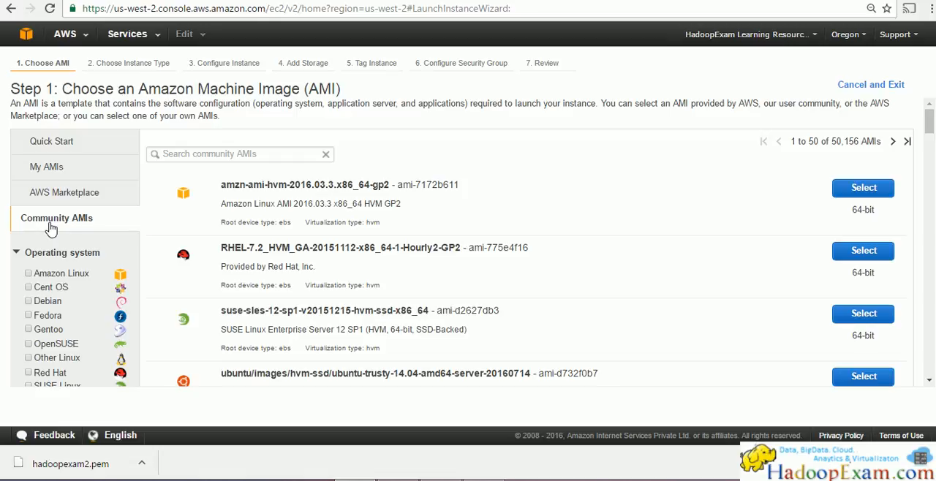
pyautogui.scroll(-2, 48, 233)
pyautogui.scroll(1, 49, 235)
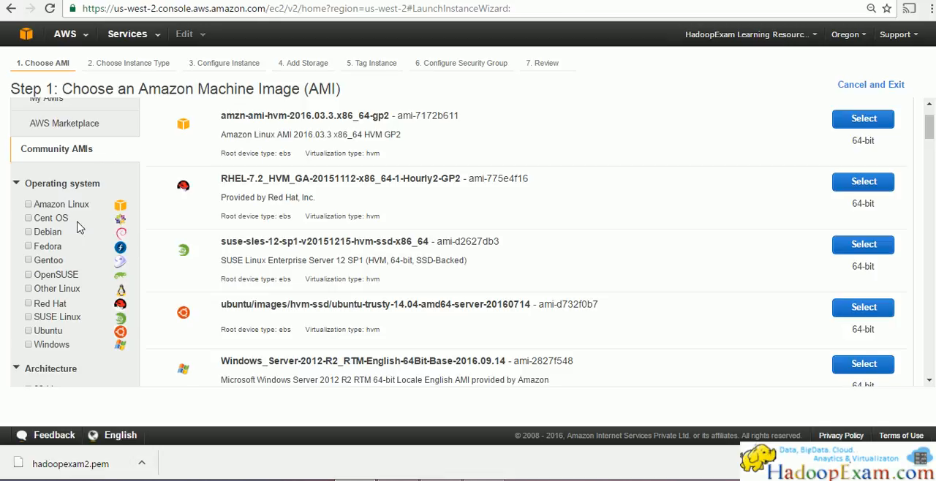
pyautogui.scroll(-2, 83, 268)
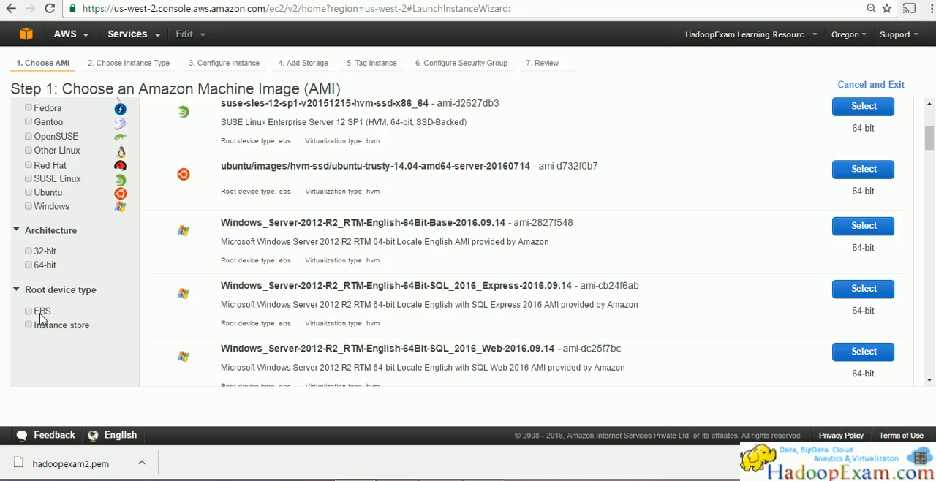
pyautogui.scroll(3, 80, 293)
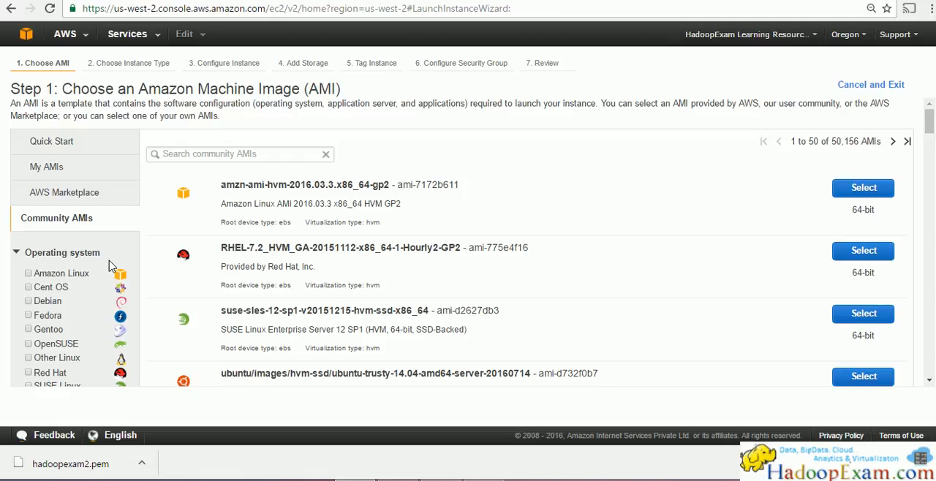
pyautogui.click(78, 196)
pyautogui.click(48, 172)
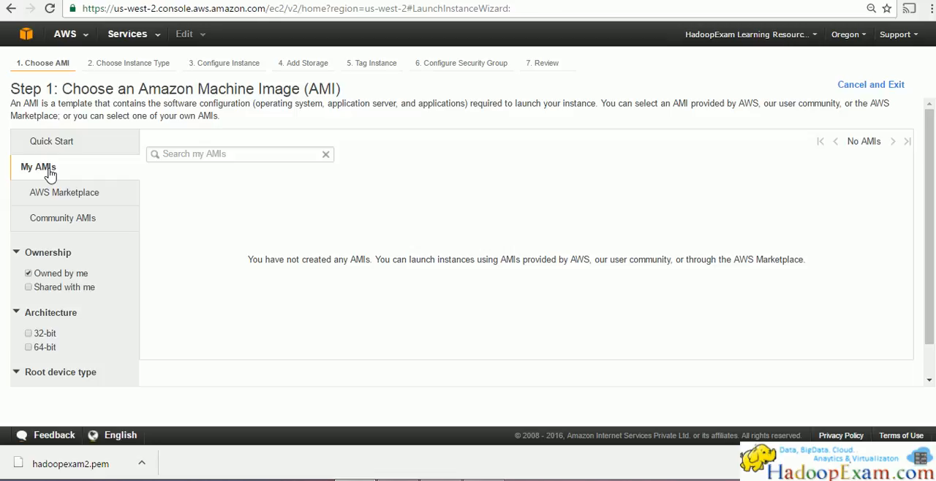
# Step: Return to the Quick Start AMIs and select the 64-bit Ubuntu Server 16.04 LTS (HVM), SSD Volume Type image
pyautogui.click(105, 150)
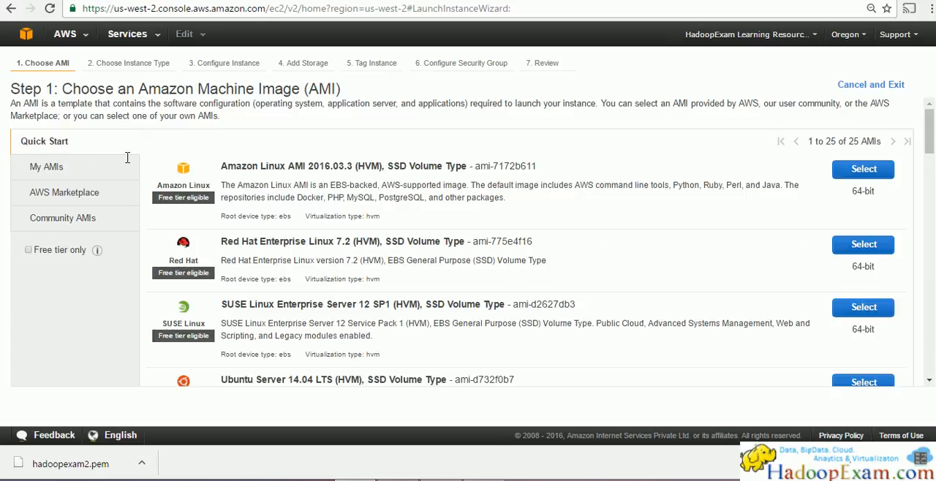
pyautogui.scroll(-10, 444, 283)
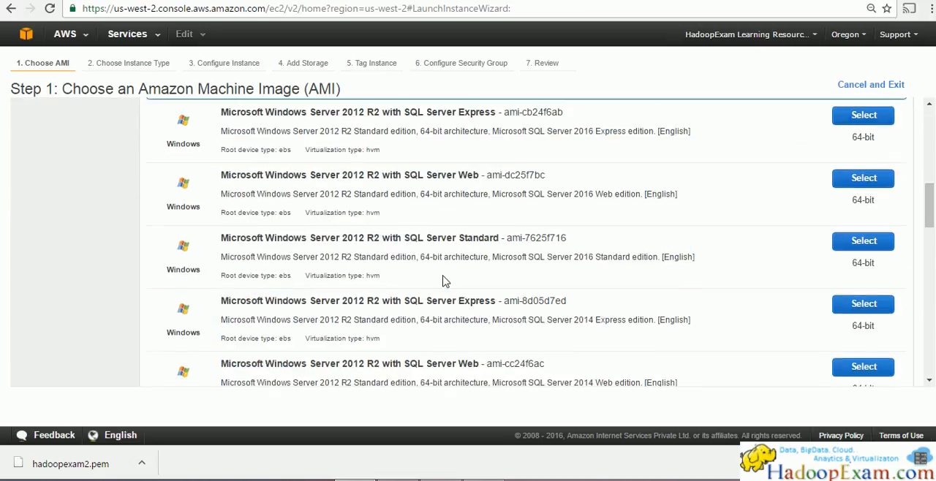
pyautogui.scroll(-15, 444, 282)
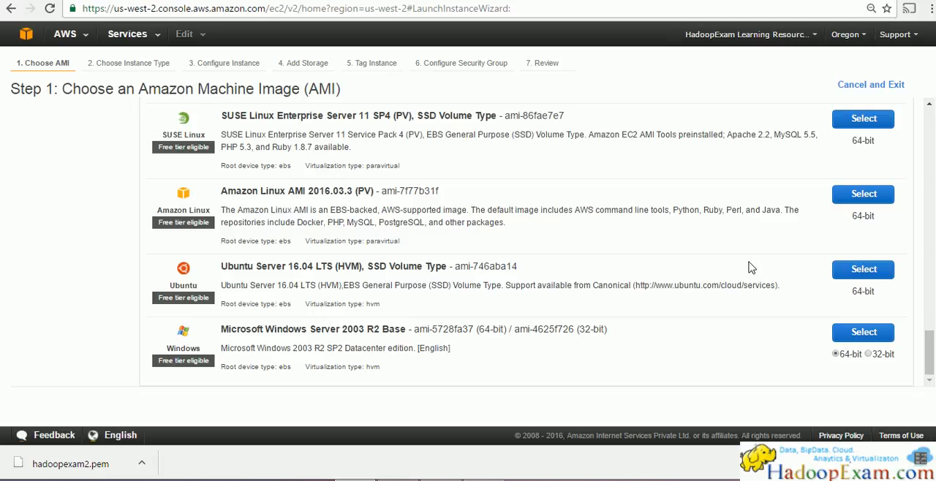
pyautogui.moveTo(852, 291); pyautogui.dragTo(876, 293)
pyautogui.moveTo(299, 287); pyautogui.dragTo(339, 288)
pyautogui.click(867, 272)
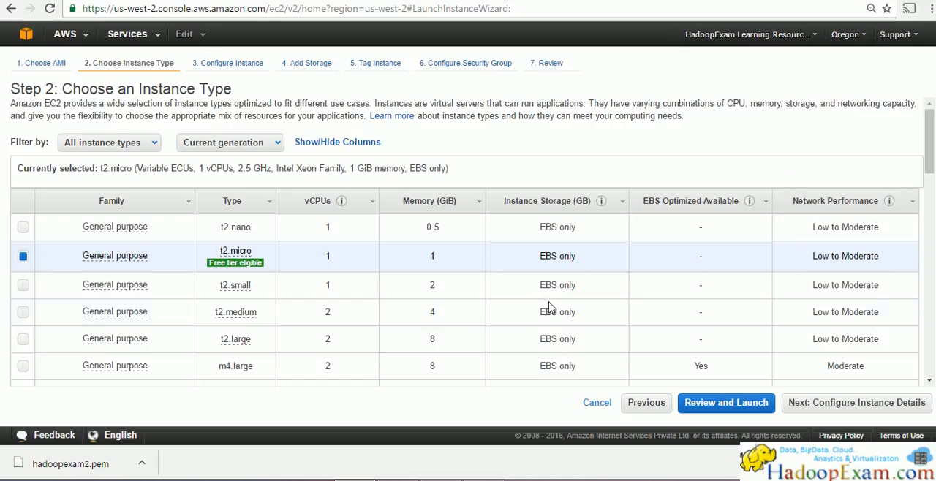
# Step: Switch to the drawing program and sketch a cloud around a laptop labelled AMI, EC2 and micro, with an arrow pointing at the laptop
pyautogui.hotkey('alt', 'Tab')
pyautogui.hotkey('alt', 'Tab')
pyautogui.hotkey('alt', 'Tab')
pyautogui.hotkey('alt', 'Tab')
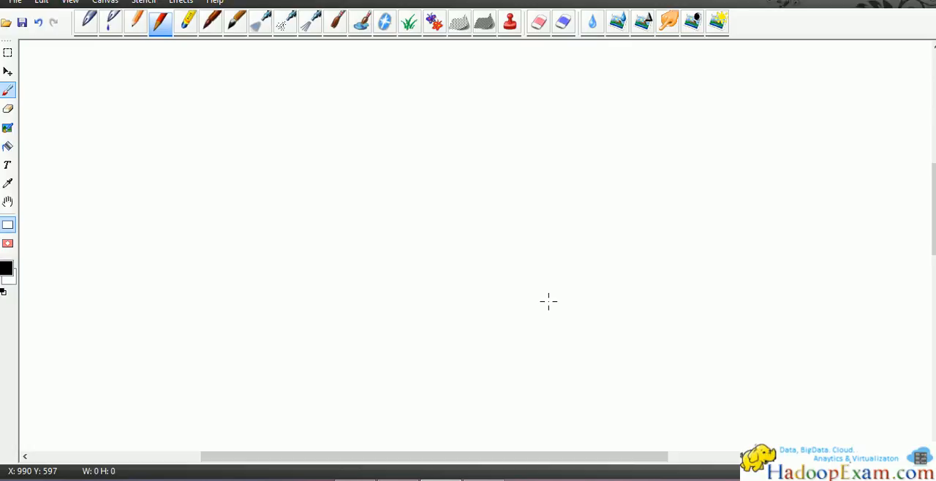
pyautogui.moveTo(556, 157)
pyautogui.mouseDown()
pyautogui.moveTo(581, 200)
pyautogui.moveTo(612, 143)
pyautogui.moveTo(553, 151)
pyautogui.moveTo(557, 166)
pyautogui.mouseUp()
pyautogui.moveTo(554, 202)
pyautogui.mouseDown()
pyautogui.moveTo(533, 215)
pyautogui.moveTo(639, 209)
pyautogui.moveTo(624, 200)
pyautogui.mouseUp()
pyautogui.moveTo(491, 126)
pyautogui.mouseDown()
pyautogui.moveTo(619, 112)
pyautogui.moveTo(741, 219)
pyautogui.moveTo(503, 267)
pyautogui.moveTo(463, 138)
pyautogui.moveTo(508, 115)
pyautogui.mouseUp()
pyautogui.moveTo(579, 155)
pyautogui.mouseDown()
pyautogui.moveTo(583, 174)
pyautogui.moveTo(607, 163)
pyautogui.moveTo(584, 175)
pyautogui.moveTo(607, 156)
pyautogui.moveTo(620, 162)
pyautogui.mouseUp()
pyautogui.moveTo(510, 179)
pyautogui.mouseDown()
pyautogui.moveTo(553, 175)
pyautogui.moveTo(550, 190)
pyautogui.moveTo(527, 181)
pyautogui.moveTo(548, 178)
pyautogui.moveTo(547, 189)
pyautogui.mouseUp()
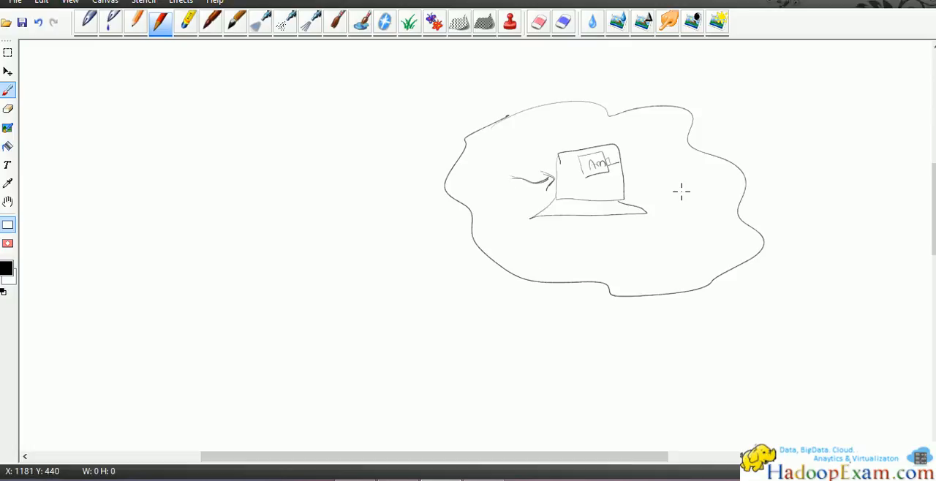
pyautogui.moveTo(643, 175)
pyautogui.mouseDown()
pyautogui.moveTo(679, 184)
pyautogui.moveTo(633, 195)
pyautogui.moveTo(636, 188)
pyautogui.moveTo(673, 210)
pyautogui.moveTo(714, 196)
pyautogui.mouseUp()
pyautogui.moveTo(664, 217); pyautogui.dragTo(713, 201)
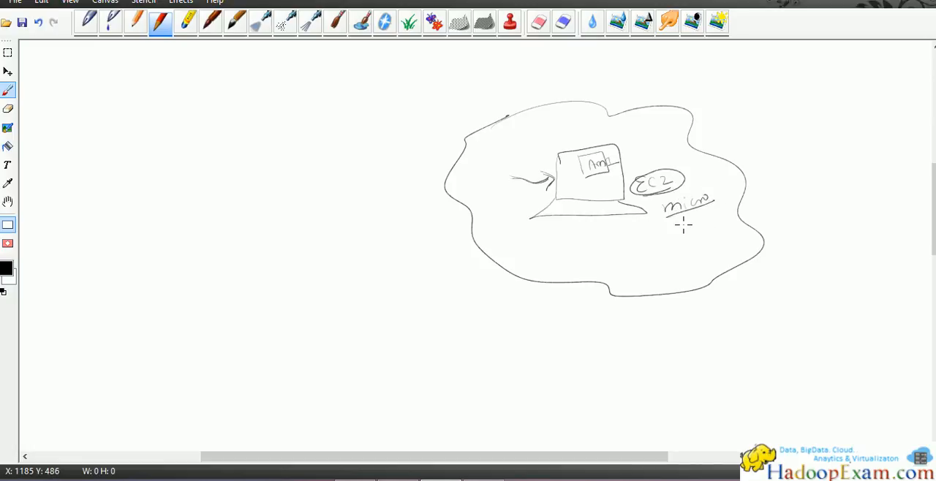
# Step: Switch back to the EC2 launch wizard and examine the t2.micro type's free tier terms, vCPUs, memory and instance storage
pyautogui.hotkey('alt', 'Tab')
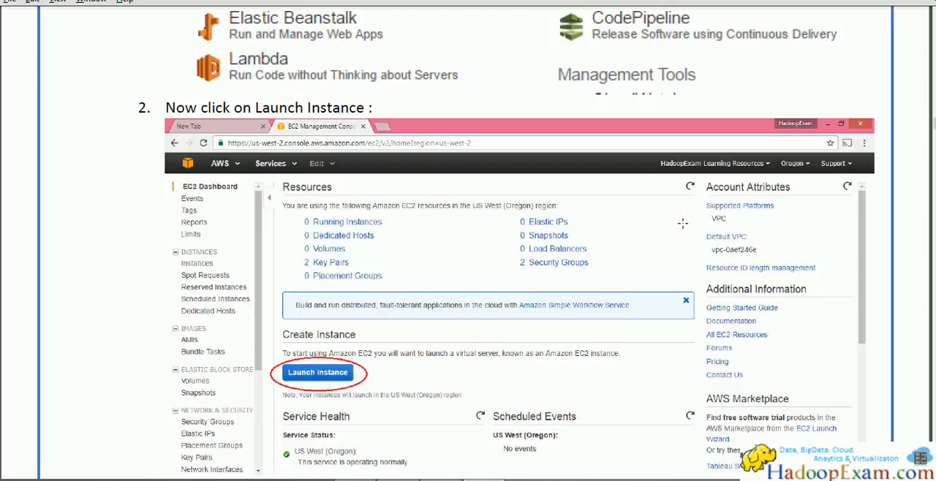
pyautogui.hotkey('alt', 'Tab')
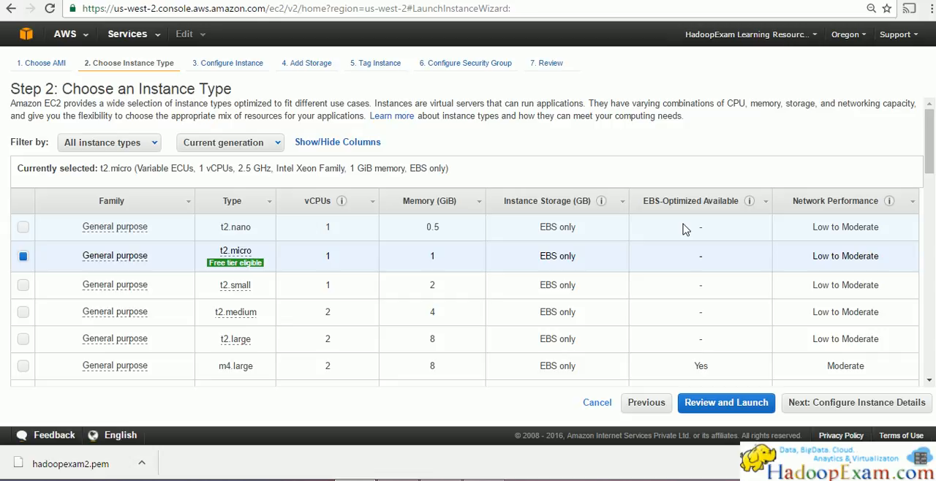
pyautogui.moveTo(261, 271)
pyautogui.moveTo(212, 261)
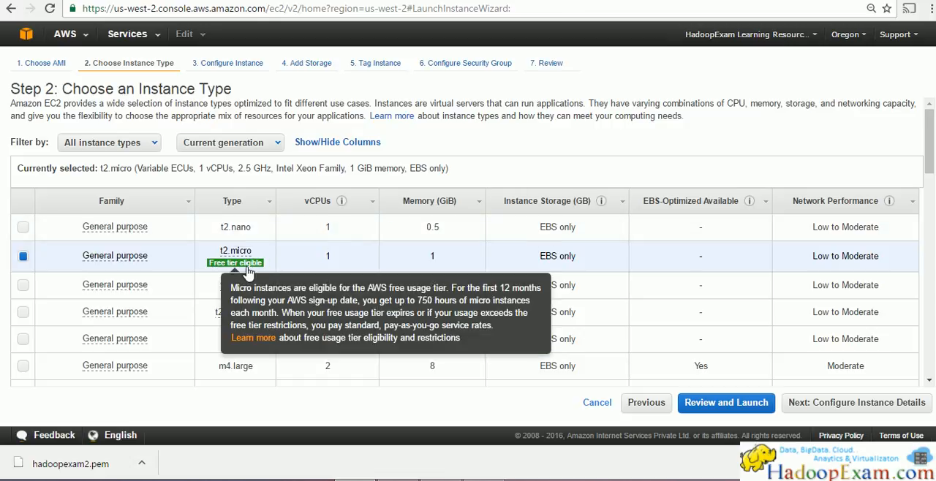
pyautogui.doubleClick(330, 257)
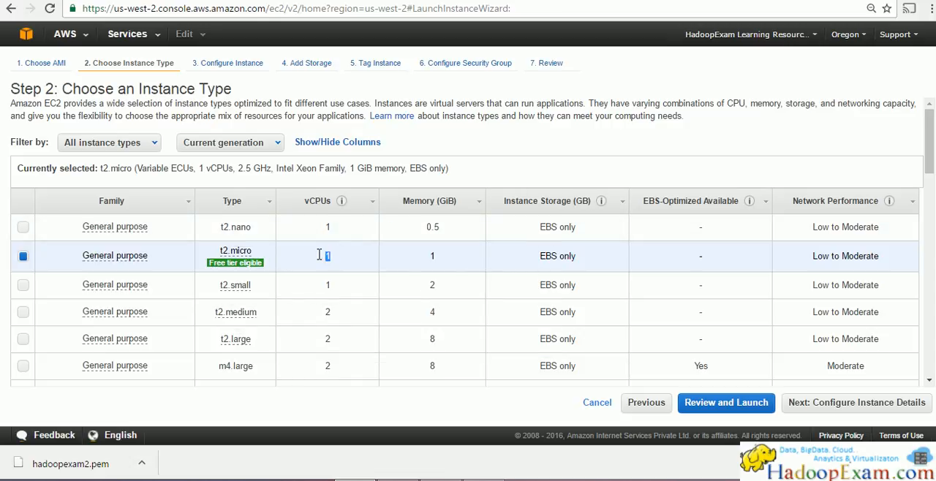
pyautogui.moveTo(344, 202)
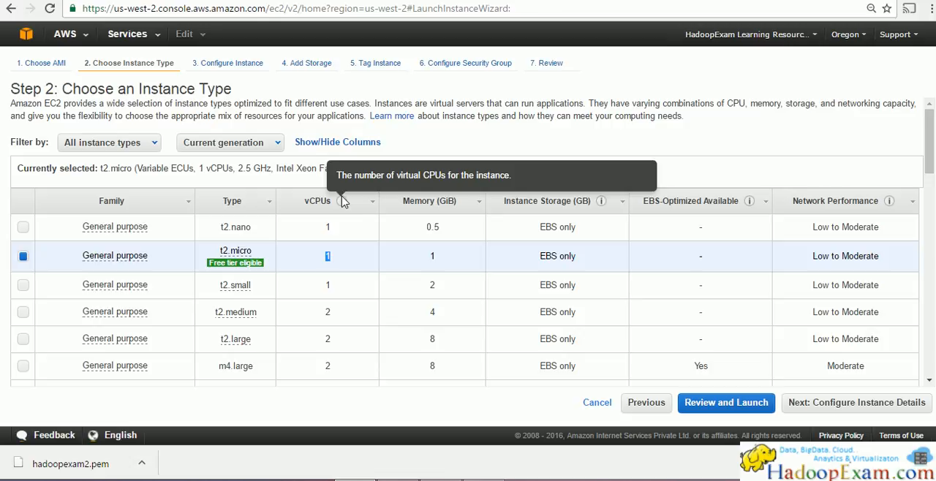
pyautogui.doubleClick(432, 256)
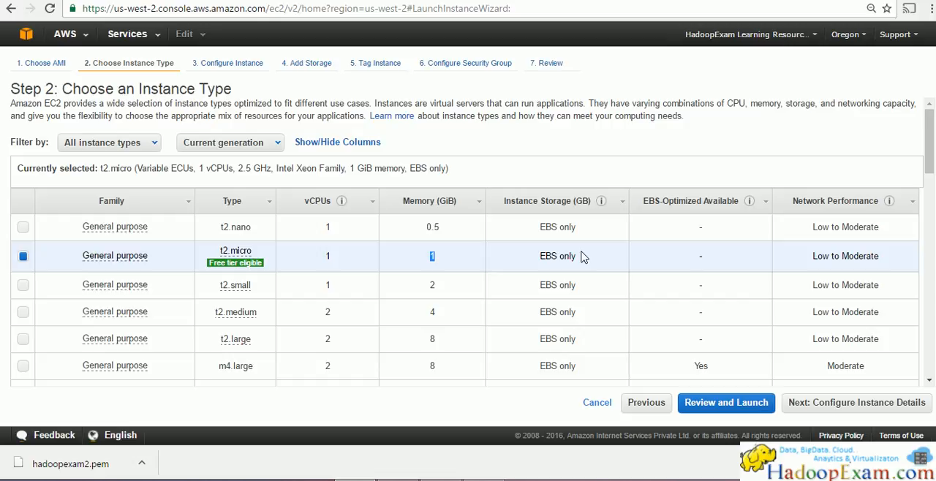
pyautogui.moveTo(601, 204)
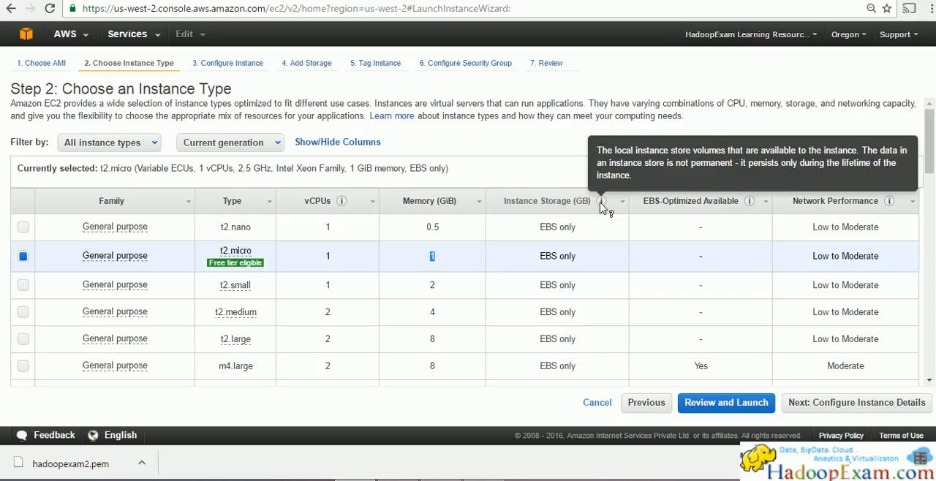
# Step: Switch to the drawing program and sketch a storage box inside the laptop, linked by a line to a circled label "Instance store"
pyautogui.hotkey('alt', 'Tab')
pyautogui.hotkey('alt', 'Tab')
pyautogui.hotkey('alt', 'Tab')
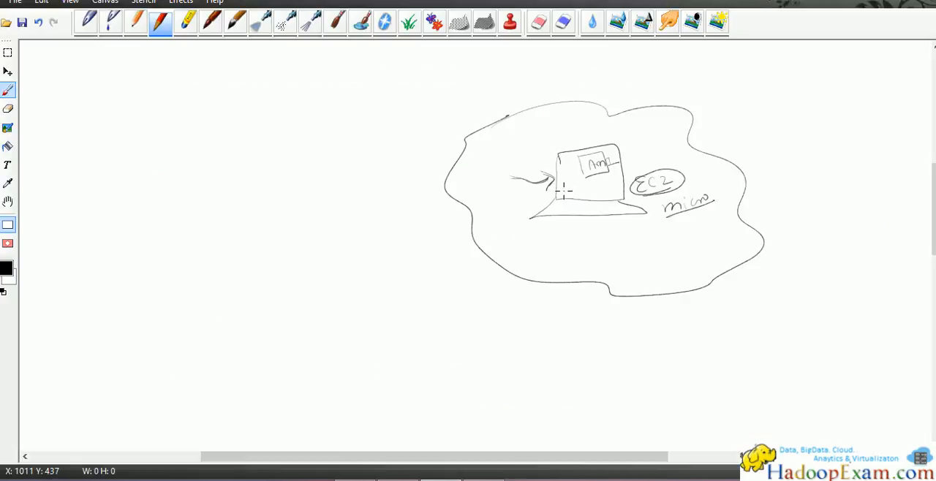
pyautogui.moveTo(562, 189)
pyautogui.mouseDown()
pyautogui.moveTo(593, 194)
pyautogui.moveTo(531, 201)
pyautogui.moveTo(455, 248)
pyautogui.moveTo(415, 293)
pyautogui.moveTo(429, 289)
pyautogui.mouseUp()
pyautogui.moveTo(432, 280)
pyautogui.mouseDown()
pyautogui.moveTo(432, 289)
pyautogui.moveTo(472, 269)
pyautogui.mouseUp()
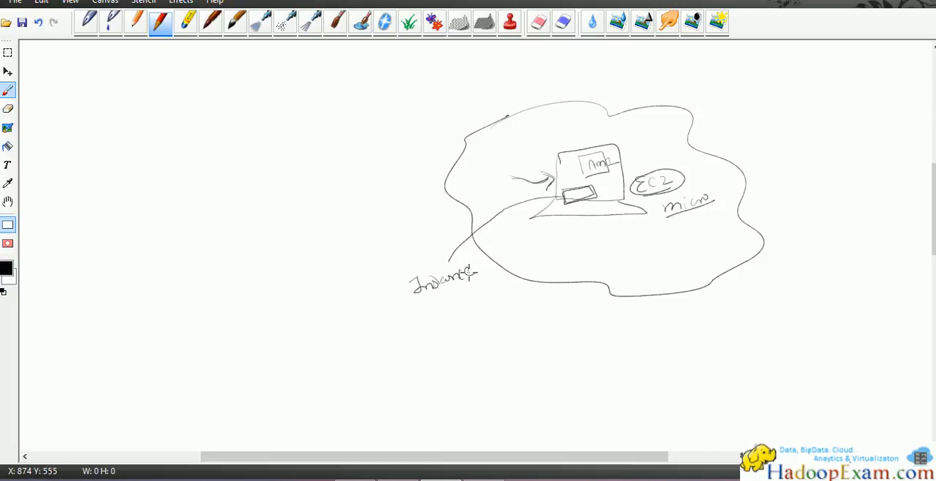
pyautogui.moveTo(442, 304); pyautogui.dragTo(469, 291)
pyautogui.moveTo(411, 272)
pyautogui.mouseDown()
pyautogui.moveTo(453, 322)
pyautogui.moveTo(484, 258)
pyautogui.moveTo(403, 270)
pyautogui.mouseUp()
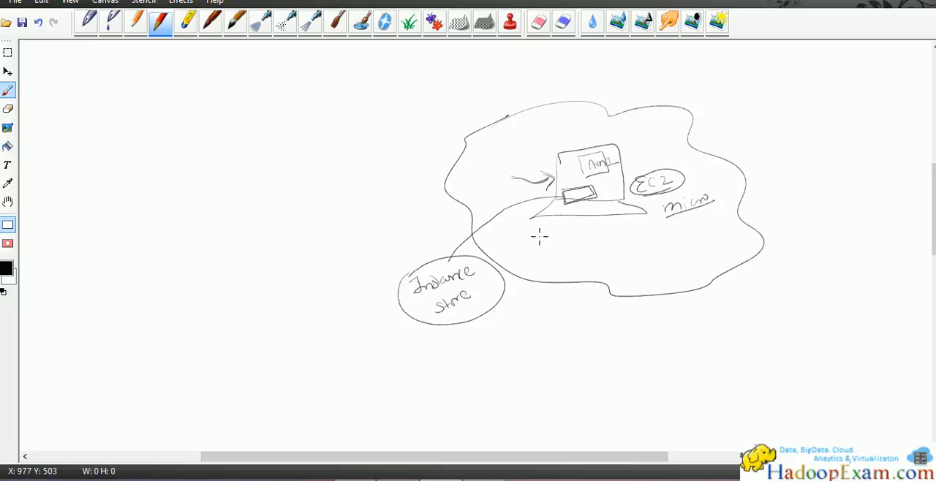
# Step: Annotate the sketch with "UP", an arrow from laptop to instance store, a circled "Stop" and a crossed-out mark beside the store
pyautogui.moveTo(558, 137); pyautogui.dragTo(569, 135)
pyautogui.moveTo(561, 164)
pyautogui.mouseDown()
pyautogui.moveTo(537, 170)
pyautogui.moveTo(471, 253)
pyautogui.mouseUp()
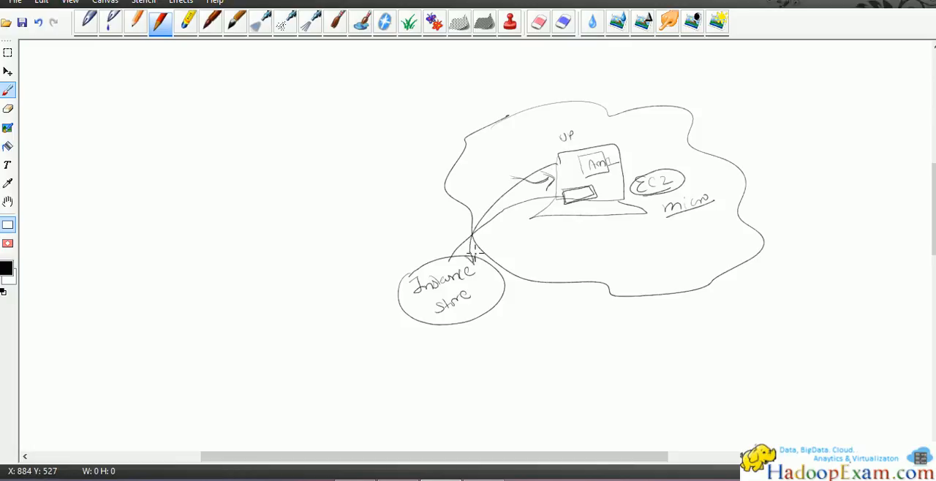
pyautogui.moveTo(644, 140)
pyautogui.mouseDown()
pyautogui.moveTo(655, 153)
pyautogui.moveTo(666, 153)
pyautogui.moveTo(660, 144)
pyautogui.mouseUp()
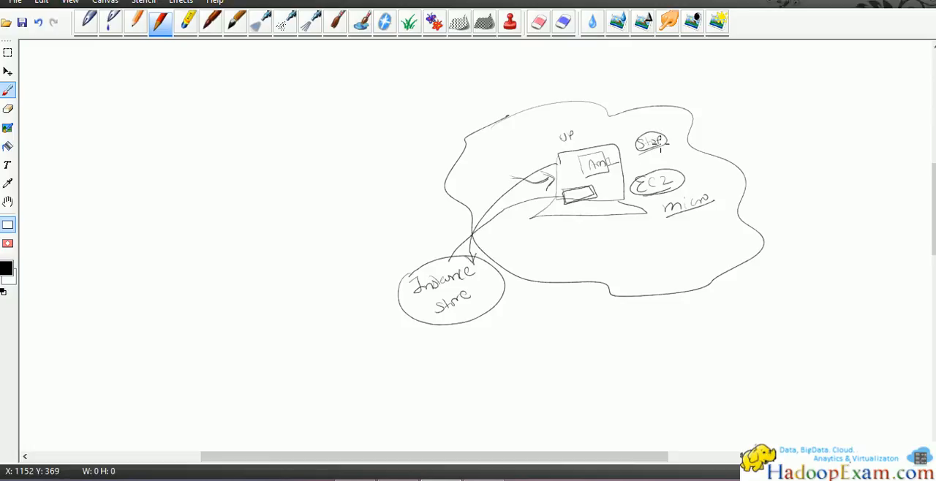
pyautogui.moveTo(481, 303)
pyautogui.mouseDown()
pyautogui.moveTo(488, 287)
pyautogui.moveTo(502, 300)
pyautogui.moveTo(495, 272)
pyautogui.moveTo(500, 283)
pyautogui.mouseUp()
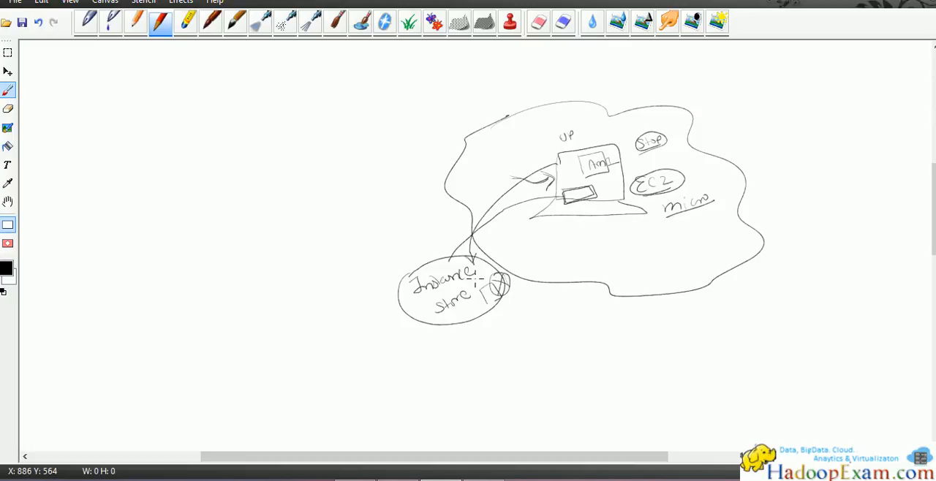
# Step: Add two diagonal strokes across the instance store circle in the sketch, and switch back to the EC2 launch wizard
pyautogui.moveTo(393, 293); pyautogui.dragTo(414, 276)
pyautogui.moveTo(407, 317); pyautogui.dragTo(442, 291)
pyautogui.hotkey('alt', 'Tab')
pyautogui.hotkey('alt', 'Tab')
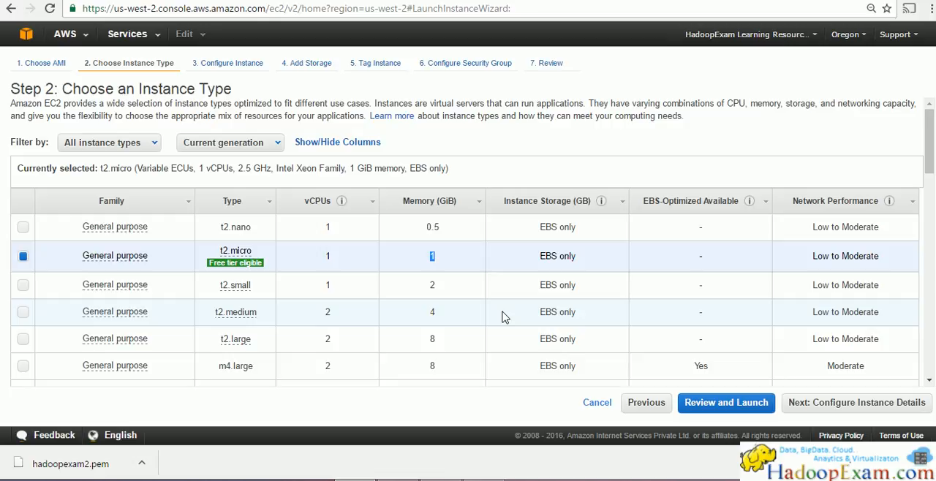
# Step: Examine the t2.micro type's instance storage, EBS-optimized availability, network performance and free tier terms
pyautogui.moveTo(541, 258); pyautogui.dragTo(581, 256)
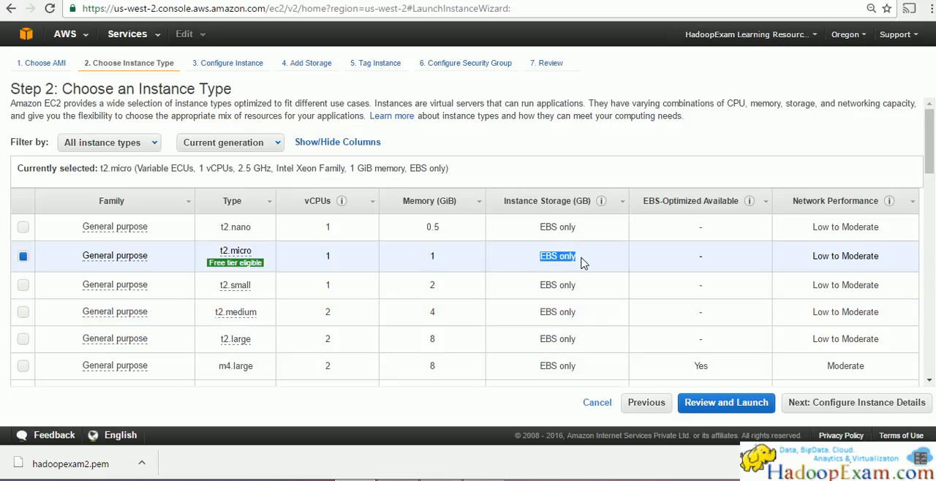
pyautogui.moveTo(691, 259); pyautogui.dragTo(710, 260)
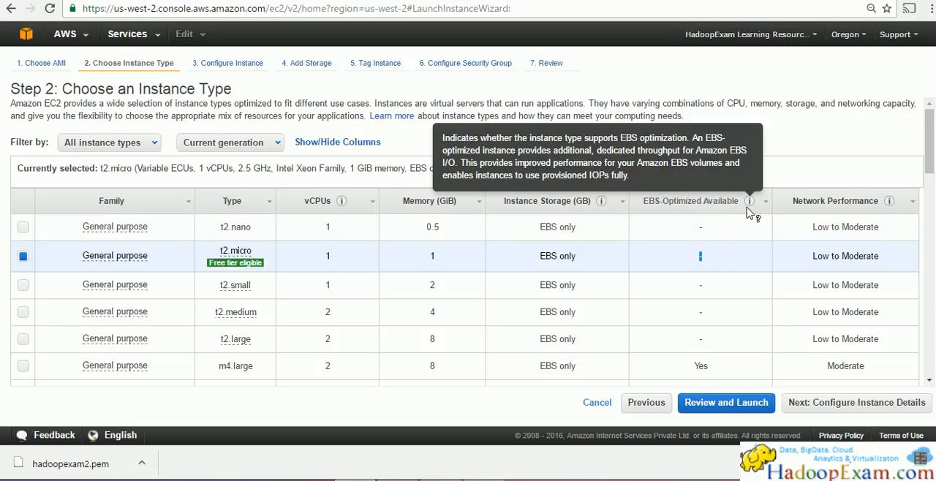
pyautogui.moveTo(753, 208)
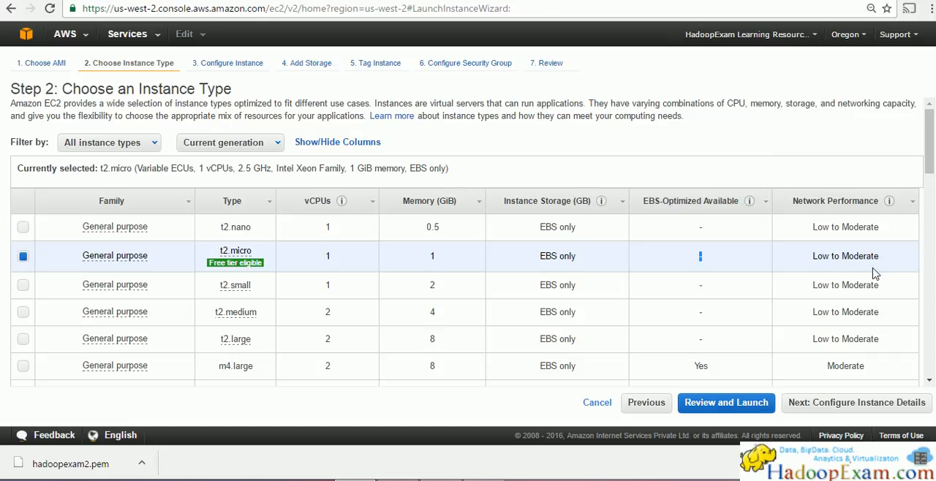
pyautogui.moveTo(887, 255); pyautogui.dragTo(806, 253)
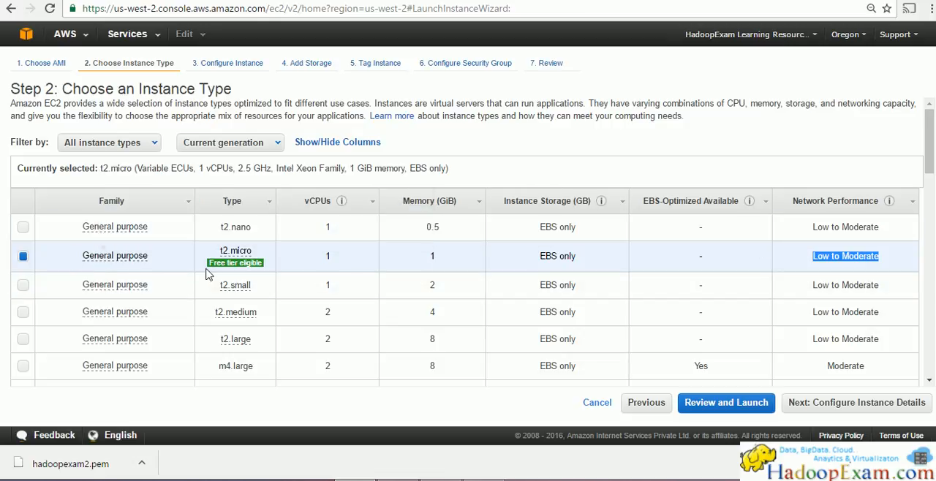
pyautogui.moveTo(214, 265)
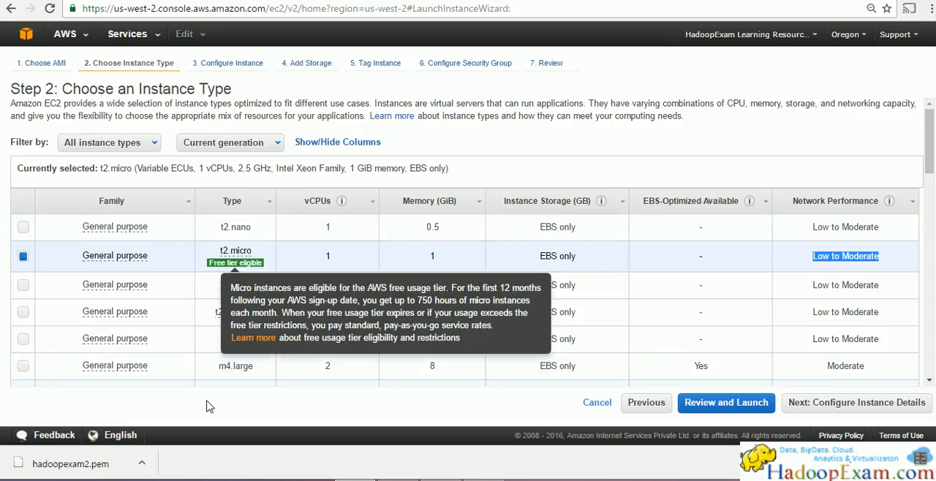
# Step: Look through the whole instance type list, including the compute, memory and storage optimized families
pyautogui.scroll(-4, 284, 340)
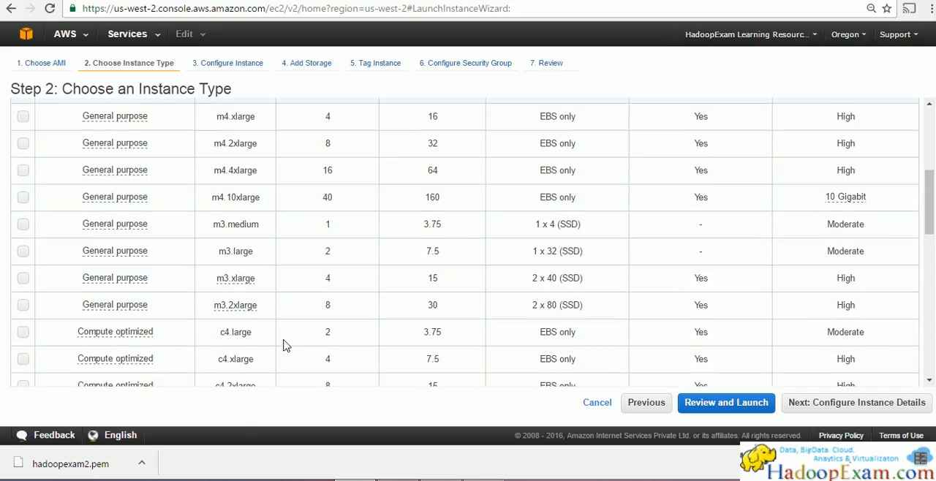
pyautogui.scroll(-10, 270, 307)
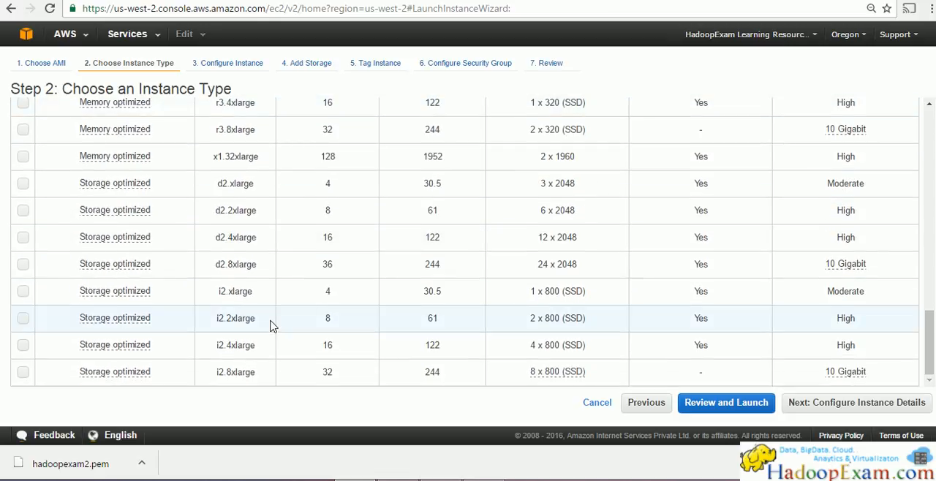
pyautogui.scroll(3, 269, 323)
pyautogui.scroll(-3, 270, 324)
pyautogui.scroll(3, 270, 327)
pyautogui.scroll(-3, 270, 327)
pyautogui.scroll(4, 267, 329)
pyautogui.scroll(10, 266, 330)
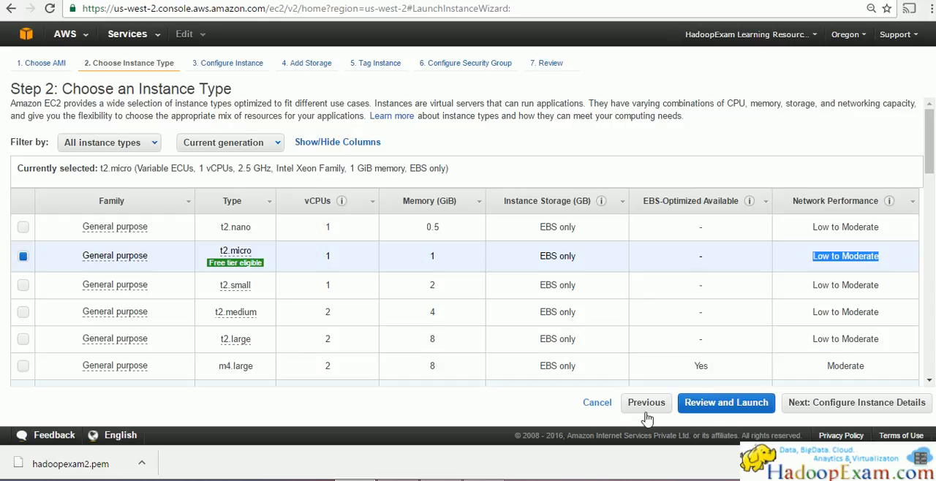
# Step: Look briefly at the instance details page, and return to the instance type step to read its introductory text
pyautogui.click(839, 413)
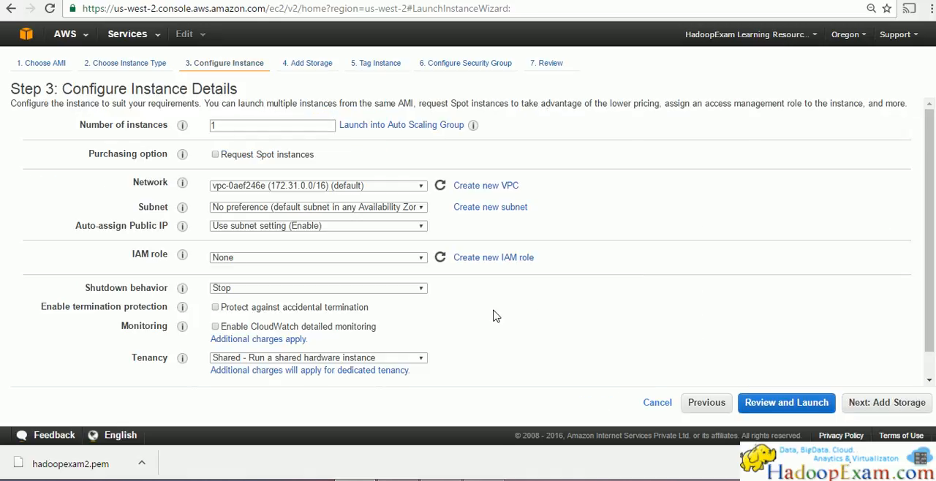
pyautogui.click(718, 406)
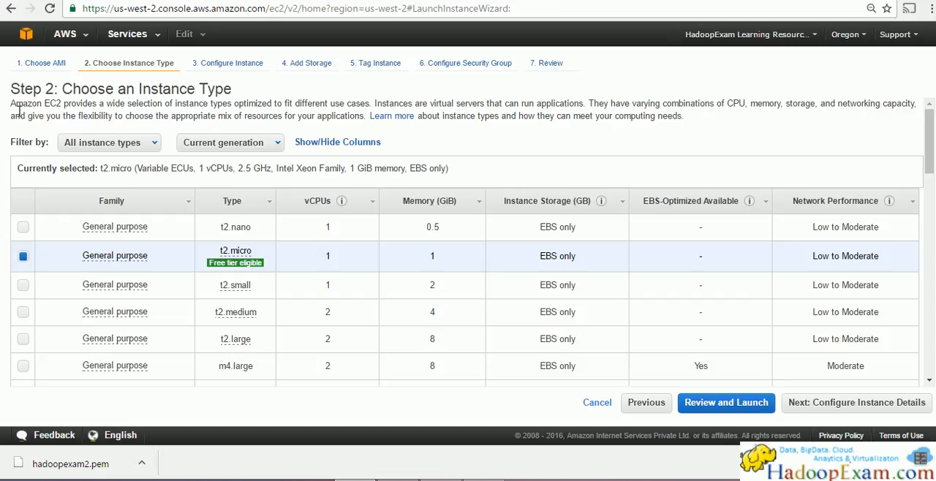
pyautogui.moveTo(12, 103); pyautogui.dragTo(64, 107)
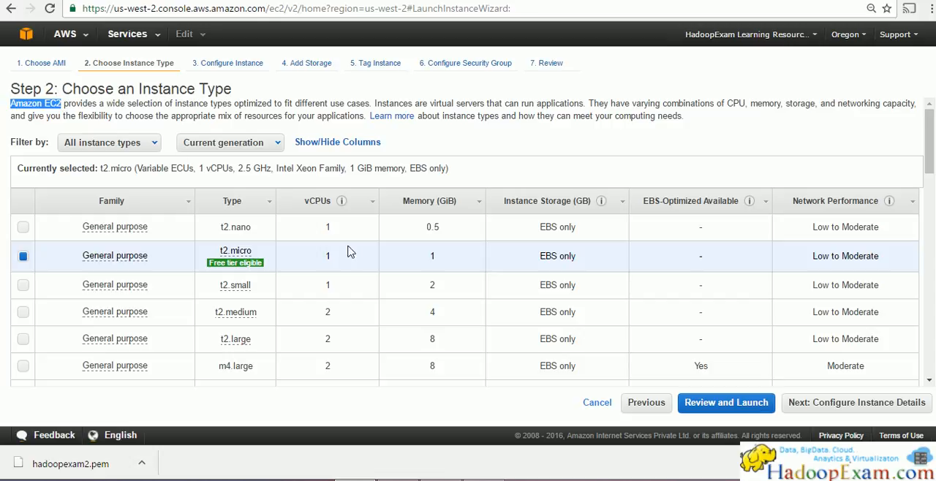
pyautogui.click(72, 108)
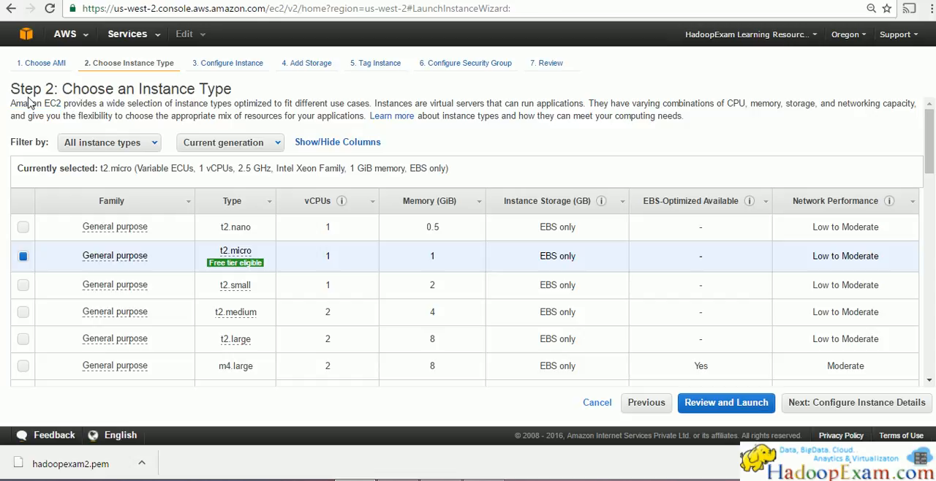
pyautogui.moveTo(12, 101); pyautogui.dragTo(377, 103)
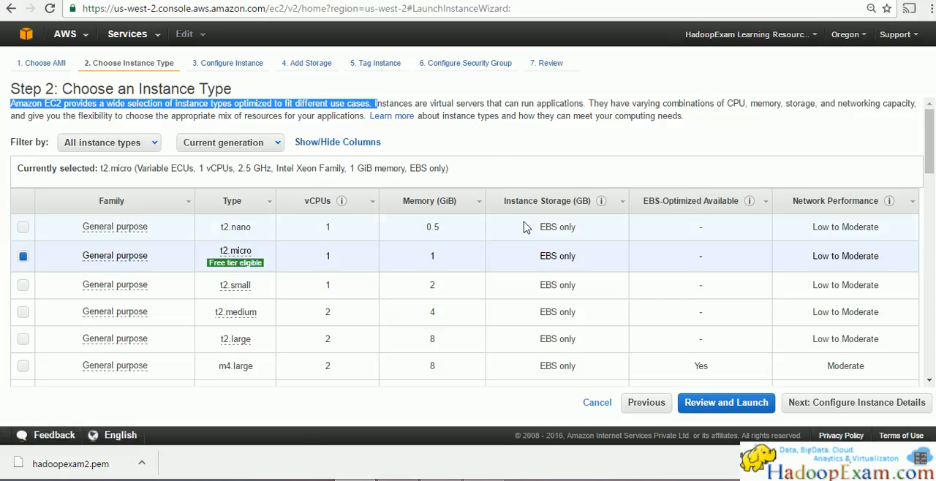
pyautogui.moveTo(682, 115); pyautogui.dragTo(357, 110)
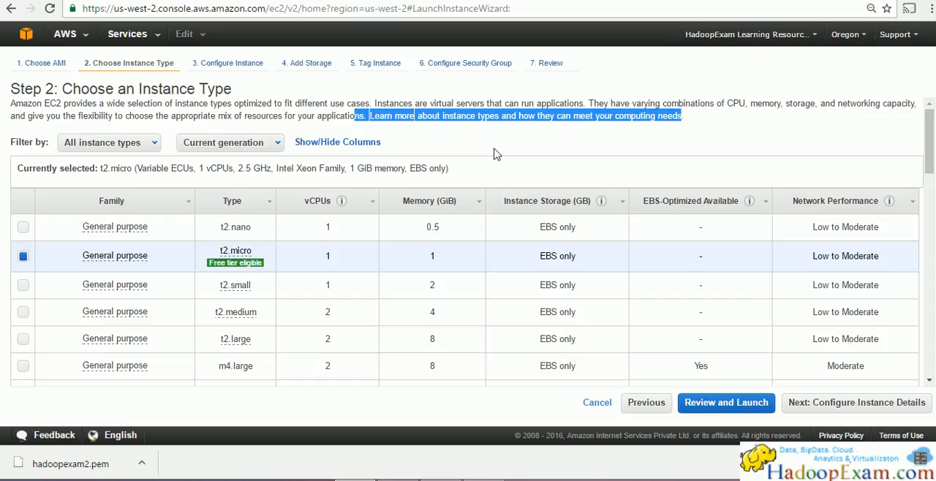
# Step: Continue to Configure Instance Details with t2.micro and review the number of instances, purchasing option, tenancy choices and shutdown behavior
pyautogui.click(818, 409)
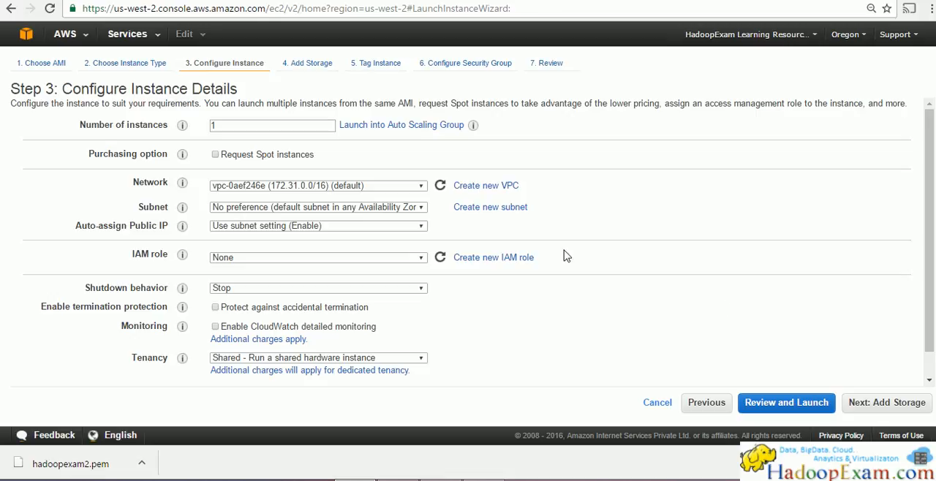
pyautogui.moveTo(229, 125); pyautogui.dragTo(224, 127)
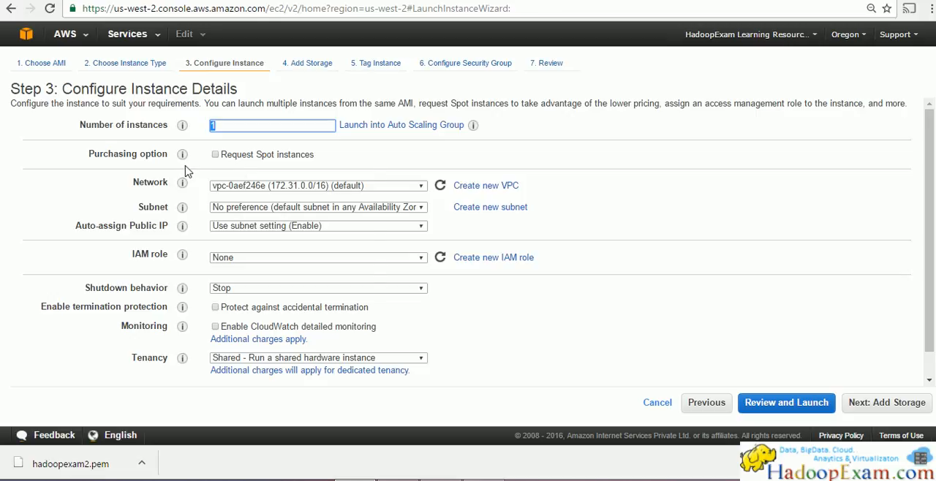
pyautogui.moveTo(184, 158)
pyautogui.click(423, 359)
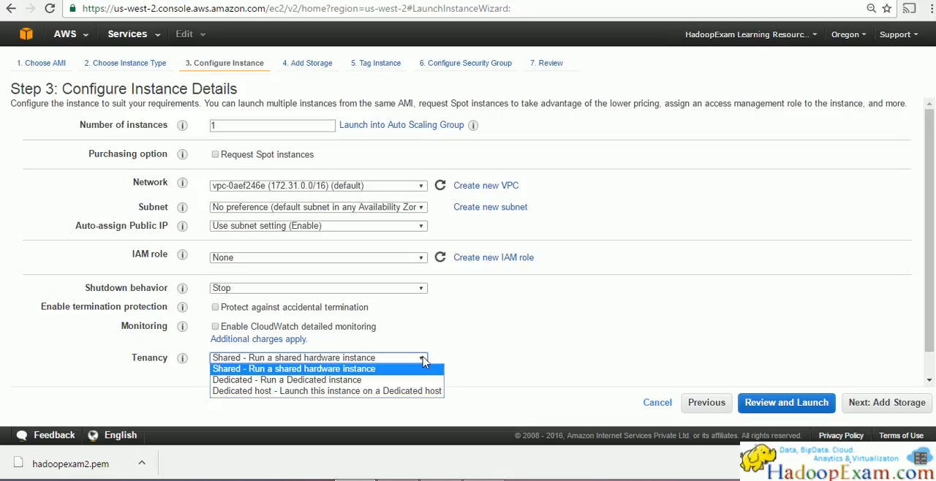
pyautogui.click(636, 348)
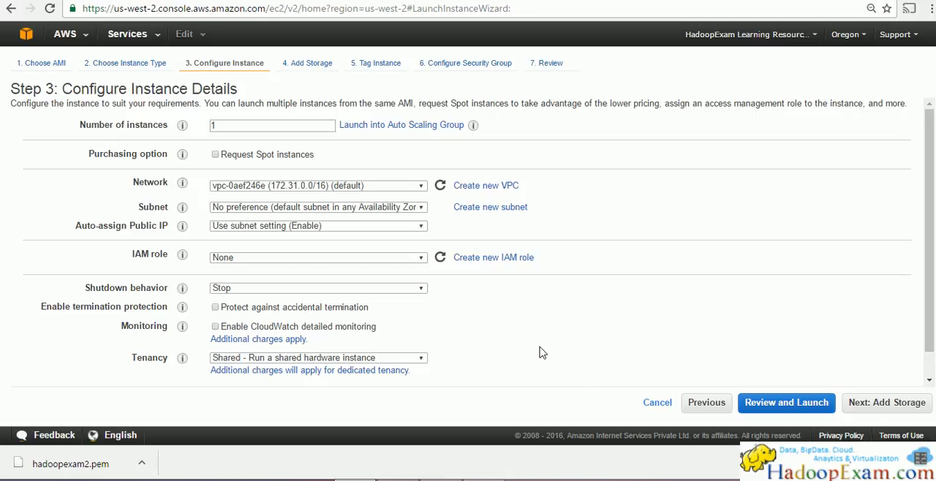
pyautogui.moveTo(184, 291)
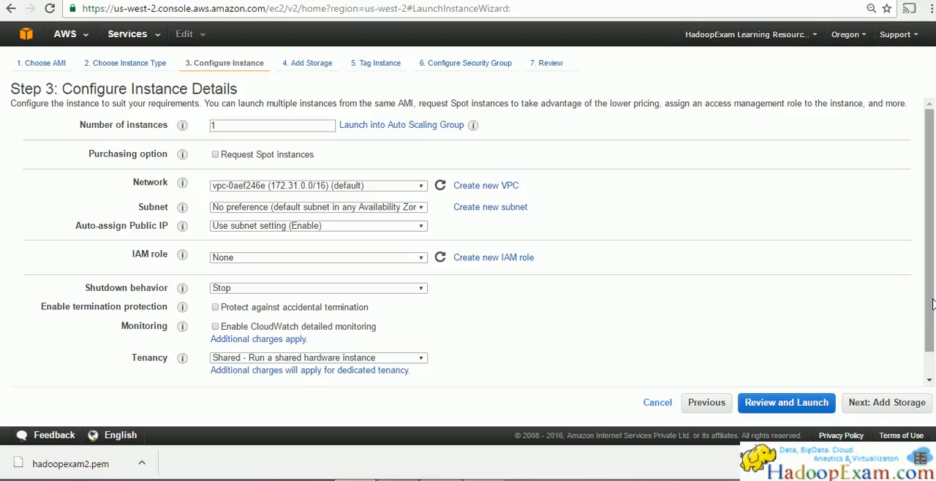
pyautogui.scroll(-1, 930, 301)
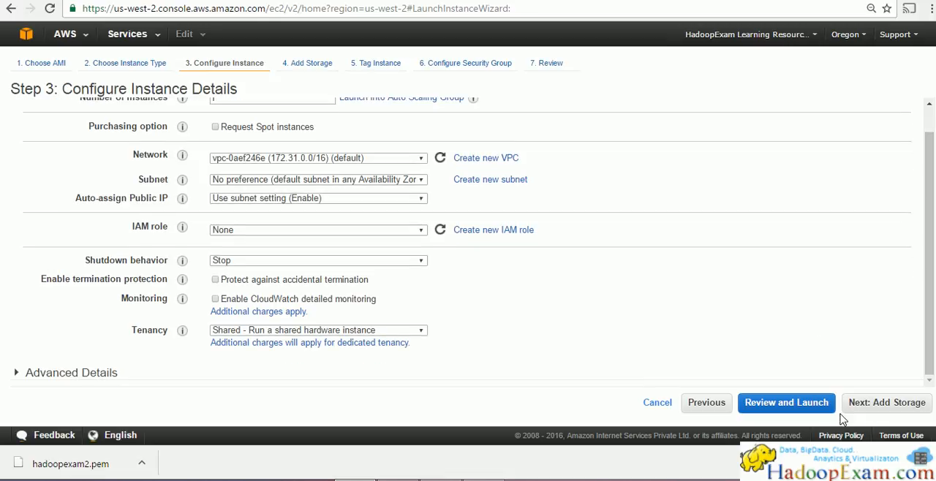
# Step: Continue to the Add Storage step and review the volume types offered for the root volume, keeping General Purpose SSD (GP2)
pyautogui.click(877, 411)
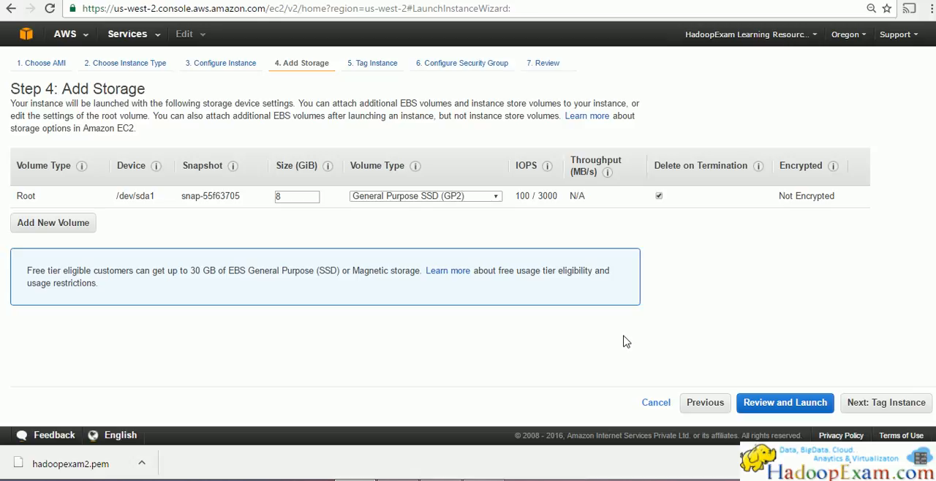
pyautogui.click(495, 198)
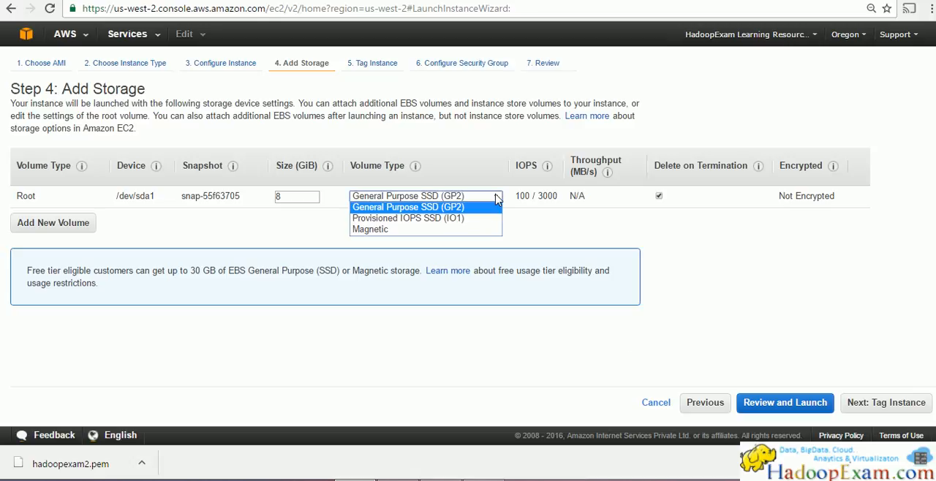
pyautogui.click(495, 197)
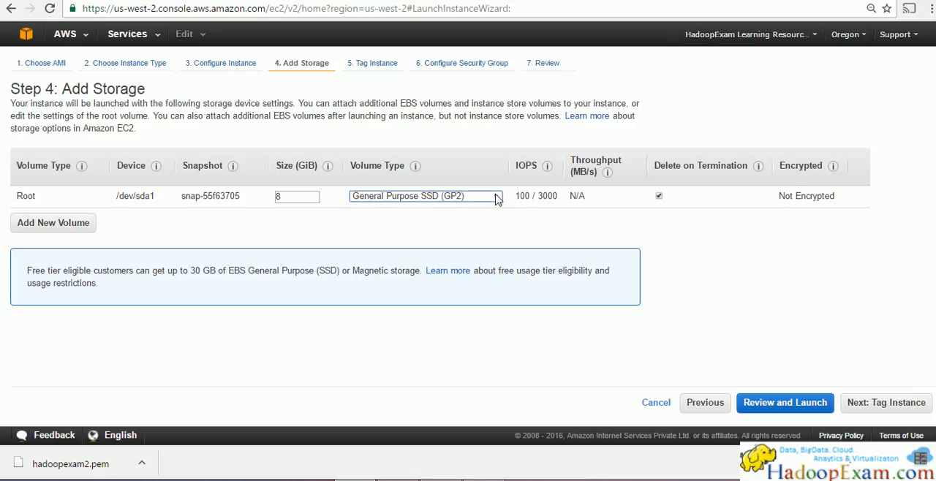
pyautogui.click(496, 198)
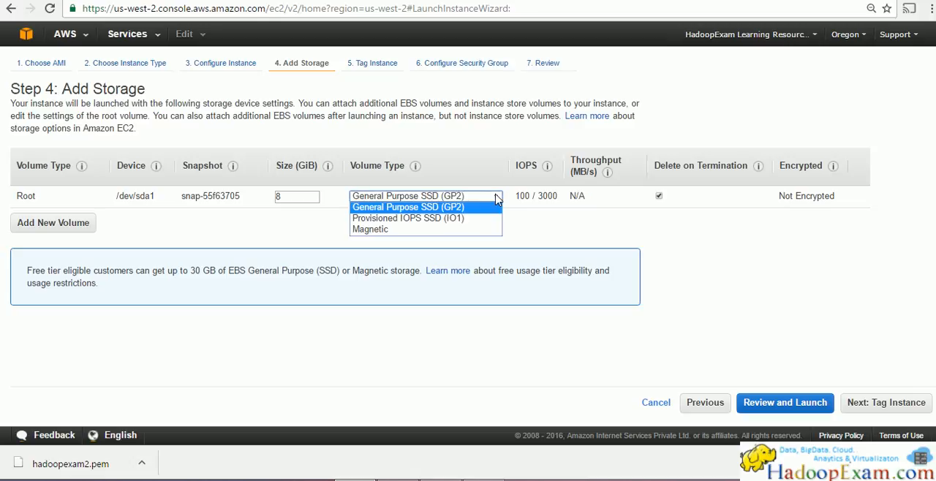
pyautogui.click(281, 231)
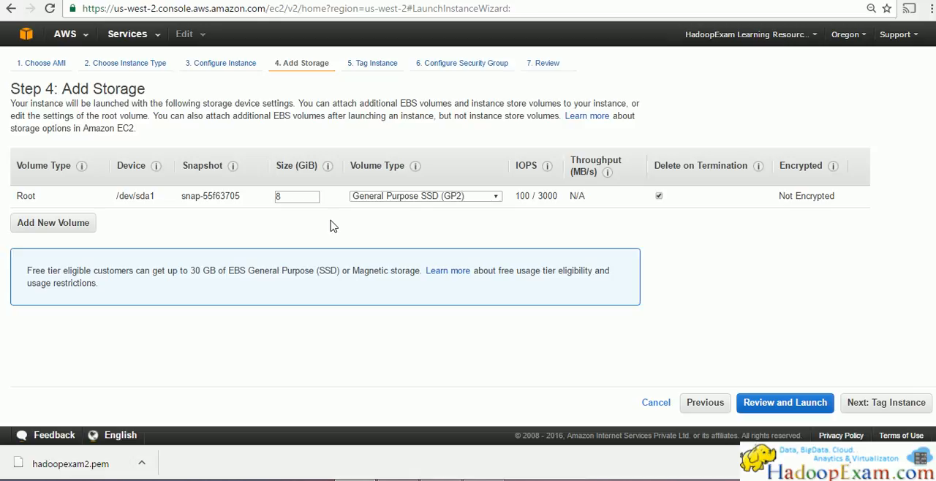
# Step: Clear the canvas in the drawing program and sketch a tall box with a header section labelled "EBS"
pyautogui.hotkey('alt', 'Tab')
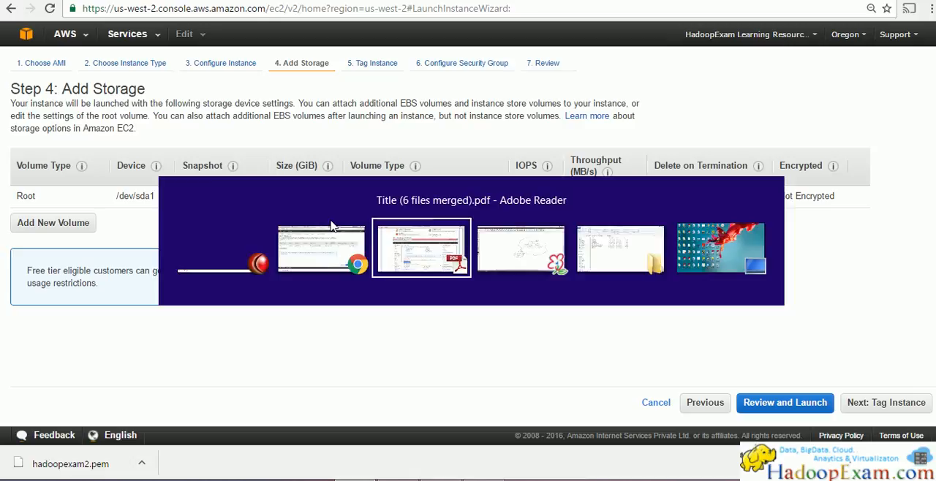
pyautogui.hotkey('alt', 'Tab')
pyautogui.press('Delete')
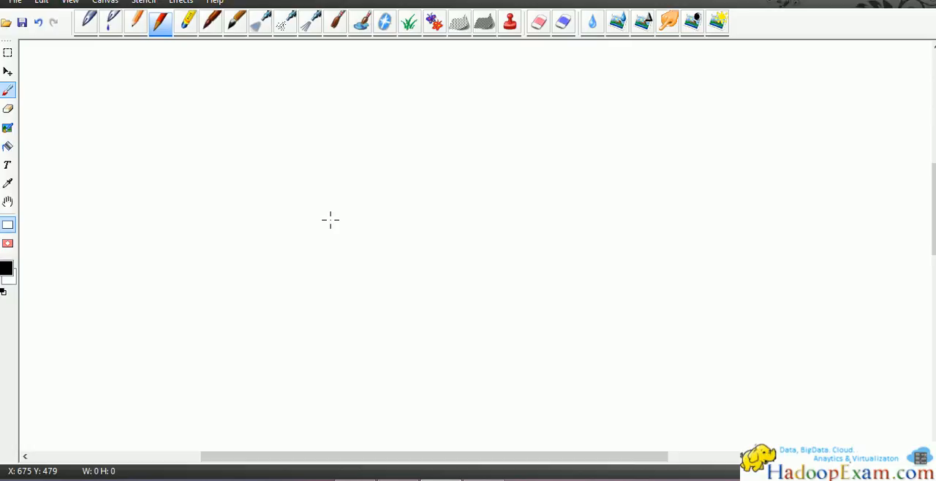
pyautogui.moveTo(666, 154)
pyautogui.mouseDown()
pyautogui.moveTo(652, 158)
pyautogui.moveTo(676, 167)
pyautogui.mouseUp()
pyautogui.moveTo(686, 153); pyautogui.dragTo(679, 167)
pyautogui.moveTo(636, 142); pyautogui.dragTo(644, 339)
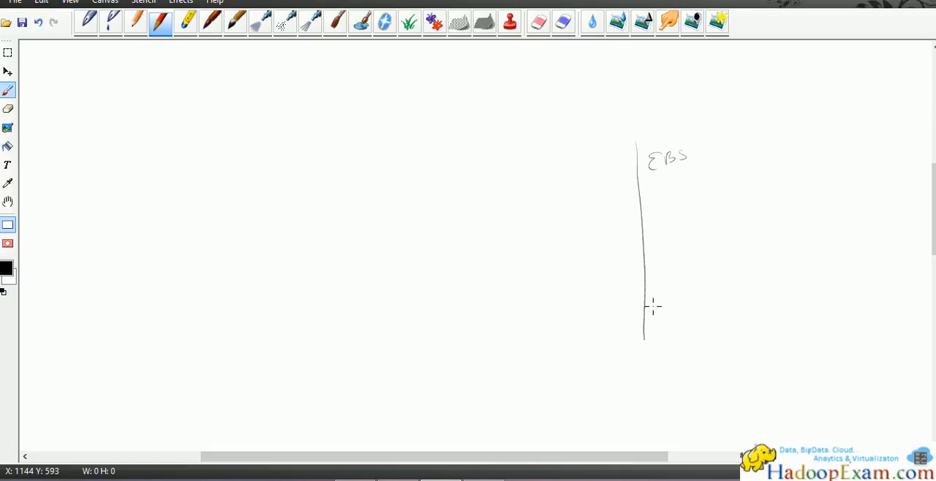
pyautogui.moveTo(645, 137)
pyautogui.mouseDown()
pyautogui.moveTo(712, 215)
pyautogui.moveTo(647, 341)
pyautogui.moveTo(634, 343)
pyautogui.mouseUp()
pyautogui.moveTo(633, 184); pyautogui.dragTo(707, 177)
# Step: Sketch a laptop beside the EBS box, a cloud around both, and an arrow from the laptop to the box
pyautogui.moveTo(431, 165); pyautogui.dragTo(434, 209)
pyautogui.moveTo(431, 164)
pyautogui.mouseDown()
pyautogui.moveTo(482, 173)
pyautogui.moveTo(434, 212)
pyautogui.moveTo(451, 221)
pyautogui.moveTo(475, 190)
pyautogui.mouseUp()
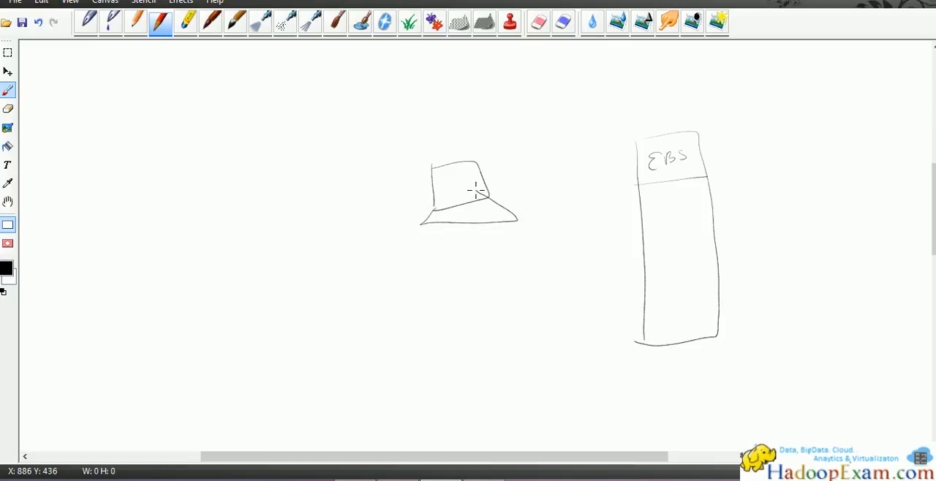
pyautogui.moveTo(399, 157)
pyautogui.mouseDown()
pyautogui.moveTo(610, 90)
pyautogui.moveTo(745, 194)
pyautogui.moveTo(529, 360)
pyautogui.moveTo(376, 180)
pyautogui.moveTo(399, 155)
pyautogui.mouseUp()
pyautogui.moveTo(481, 181)
pyautogui.mouseDown()
pyautogui.moveTo(536, 180)
pyautogui.moveTo(625, 216)
pyautogui.moveTo(627, 227)
pyautogui.mouseUp()
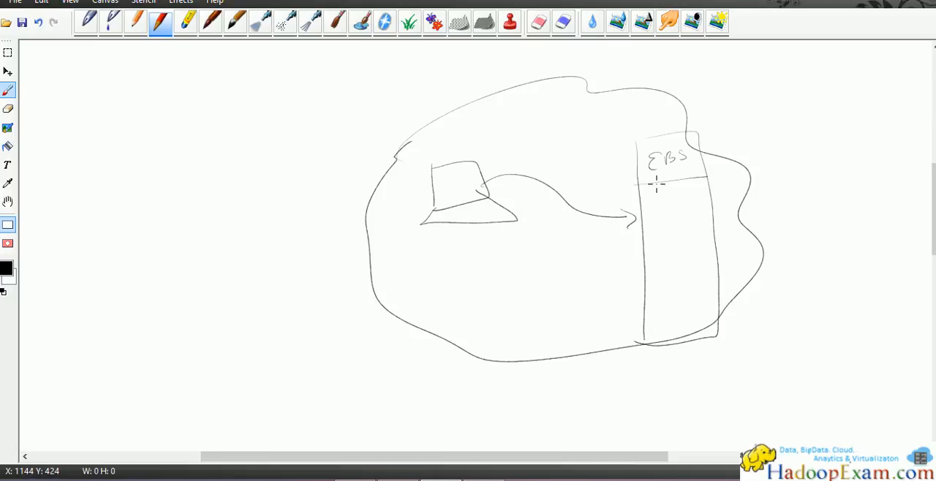
# Step: Mark off a block below the EBS header, fill it with cross-hatching and label it "100 GB"
pyautogui.moveTo(719, 190); pyautogui.dragTo(773, 186)
pyautogui.moveTo(644, 181); pyautogui.dragTo(687, 175)
pyautogui.moveTo(647, 221)
pyautogui.mouseDown()
pyautogui.moveTo(703, 215)
pyautogui.moveTo(629, 225)
pyautogui.moveTo(657, 191)
pyautogui.moveTo(647, 217)
pyautogui.mouseUp()
pyautogui.moveTo(679, 181)
pyautogui.mouseDown()
pyautogui.moveTo(658, 214)
pyautogui.moveTo(669, 215)
pyautogui.mouseUp()
pyautogui.moveTo(699, 183)
pyautogui.mouseDown()
pyautogui.moveTo(681, 211)
pyautogui.moveTo(692, 210)
pyautogui.mouseUp()
pyautogui.moveTo(703, 200); pyautogui.dragTo(696, 211)
pyautogui.moveTo(645, 197)
pyautogui.mouseDown()
pyautogui.moveTo(695, 182)
pyautogui.moveTo(648, 211)
pyautogui.moveTo(700, 205)
pyautogui.mouseUp()
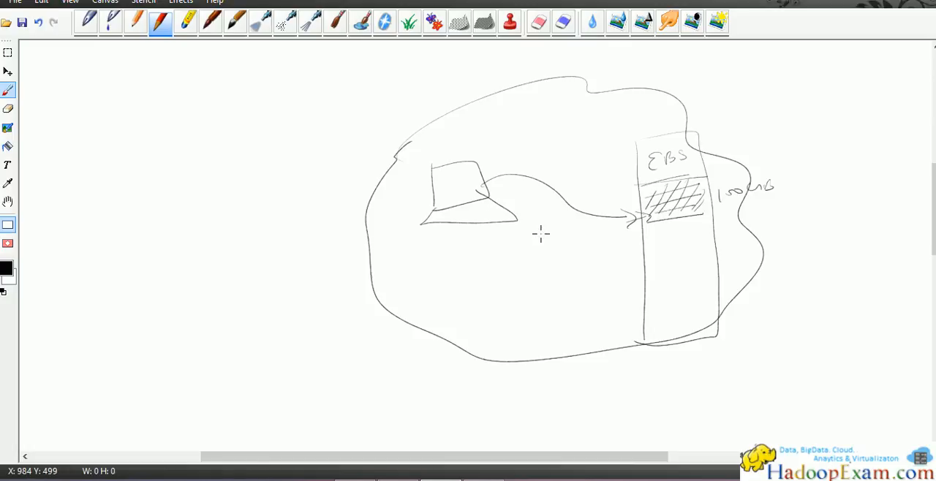
# Step: Draw a circled cross on the laptop, strike the laptop through and mark the hatched EBS block with a tick
pyautogui.moveTo(462, 153)
pyautogui.mouseDown()
pyautogui.moveTo(482, 153)
pyautogui.moveTo(475, 161)
pyautogui.mouseUp()
pyautogui.moveTo(484, 158); pyautogui.dragTo(467, 142)
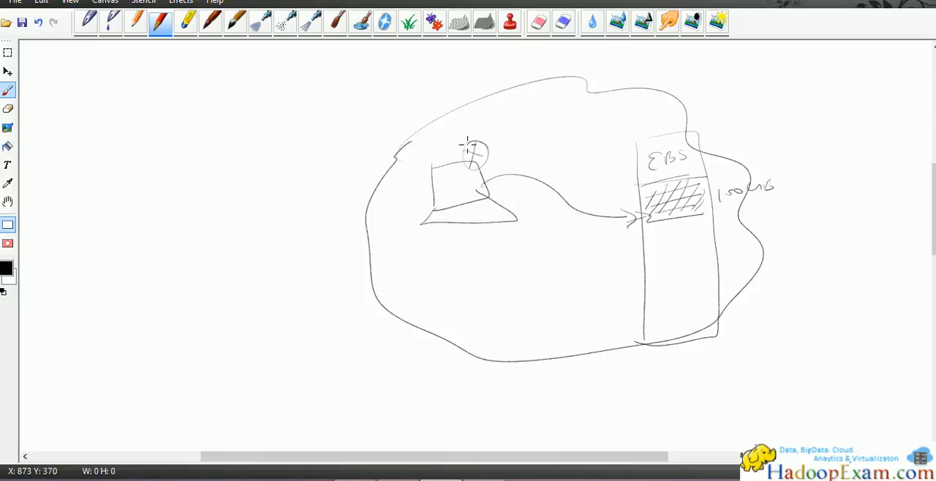
pyautogui.moveTo(415, 211)
pyautogui.mouseDown()
pyautogui.moveTo(476, 150)
pyautogui.moveTo(427, 216)
pyautogui.mouseUp()
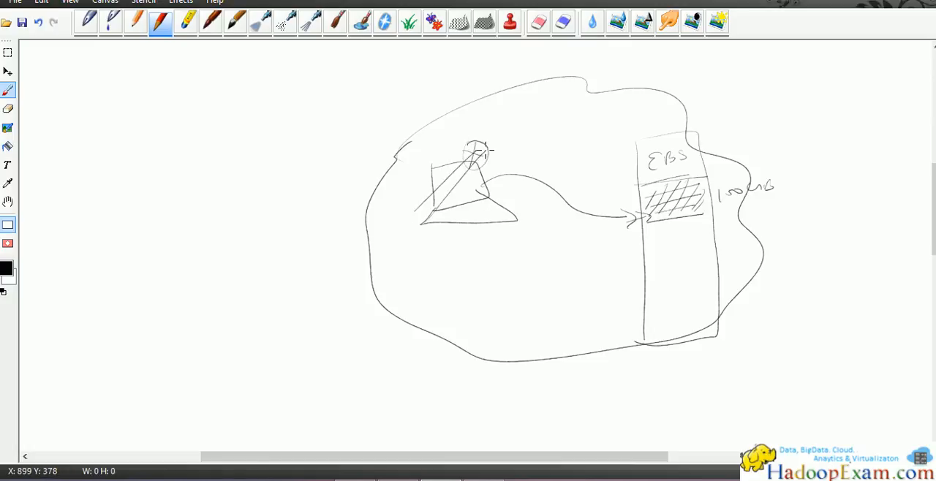
pyautogui.moveTo(630, 201); pyautogui.dragTo(656, 189)
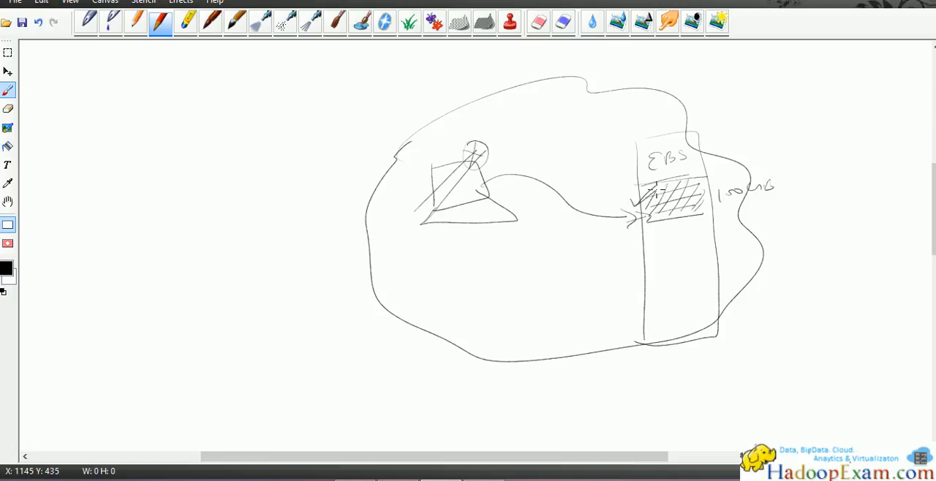
# Step: Switch to the AWS console in the browser and examine the free-tier storage note, the root volume's type options and its encryption setting
pyautogui.hotkey('alt', 'Tab')
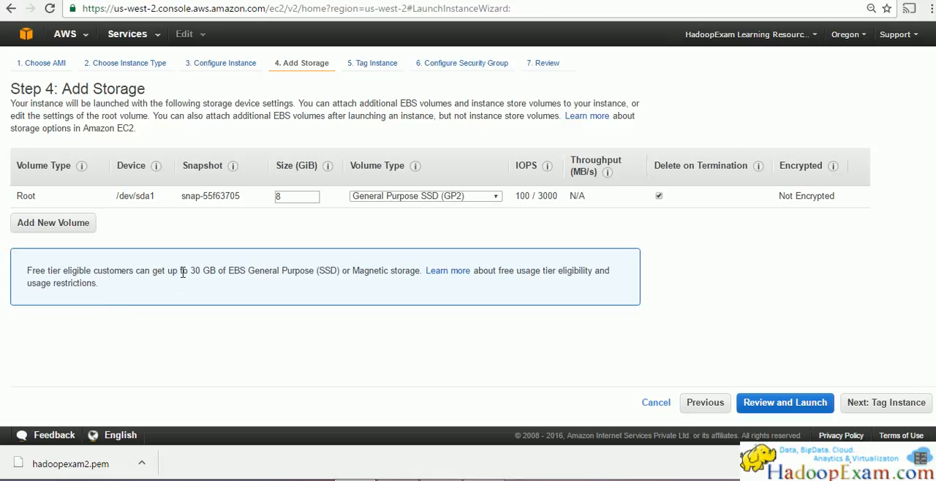
pyautogui.moveTo(186, 271); pyautogui.dragTo(340, 272)
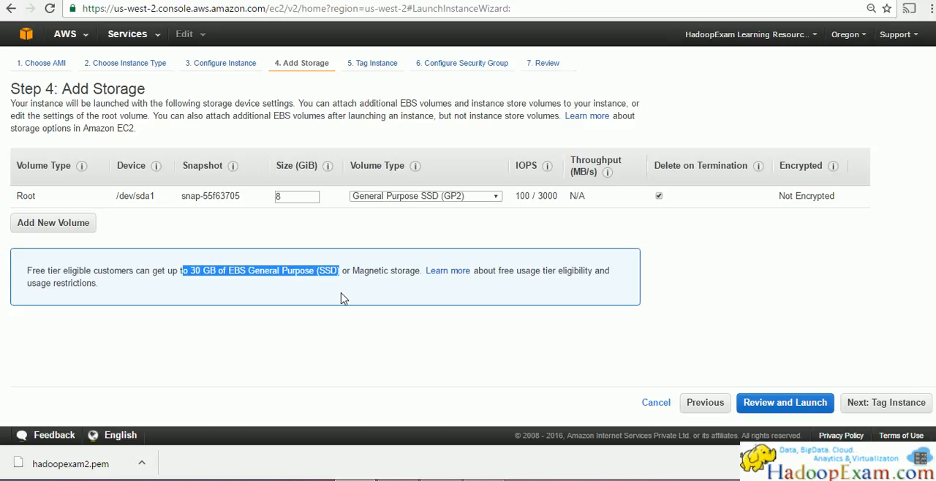
pyautogui.moveTo(423, 271); pyautogui.dragTo(283, 282)
pyautogui.click(493, 197)
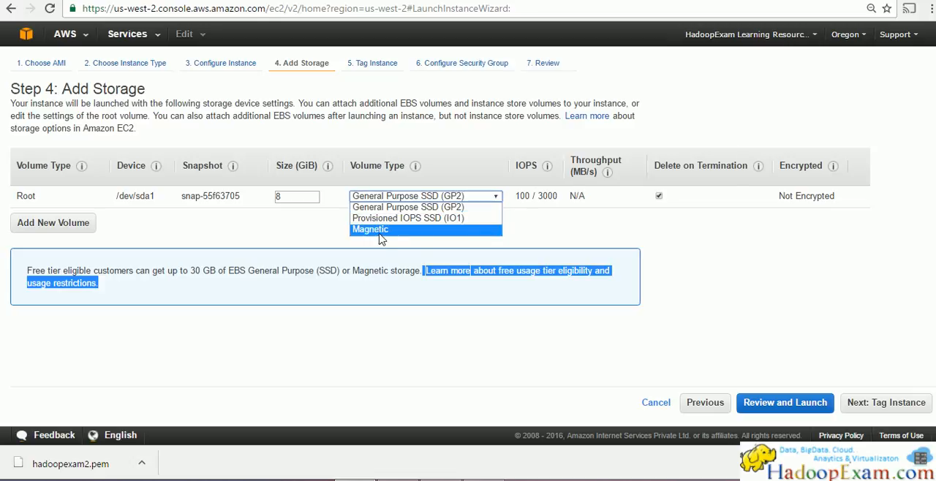
pyautogui.click(767, 244)
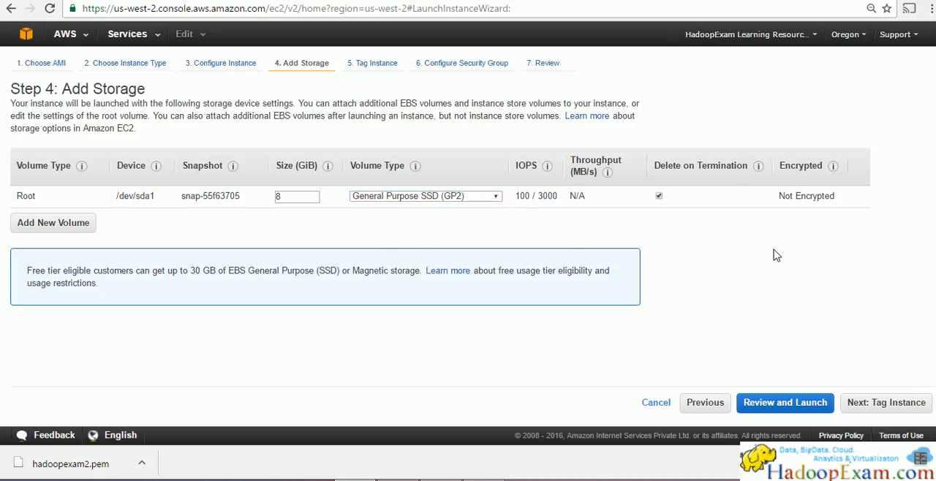
pyautogui.moveTo(777, 198); pyautogui.dragTo(857, 203)
pyautogui.click(788, 289)
# Step: Continue to instance tagging, give the Name tag the value HadoopExamServer and proceed to the security group configuration
pyautogui.click(874, 404)
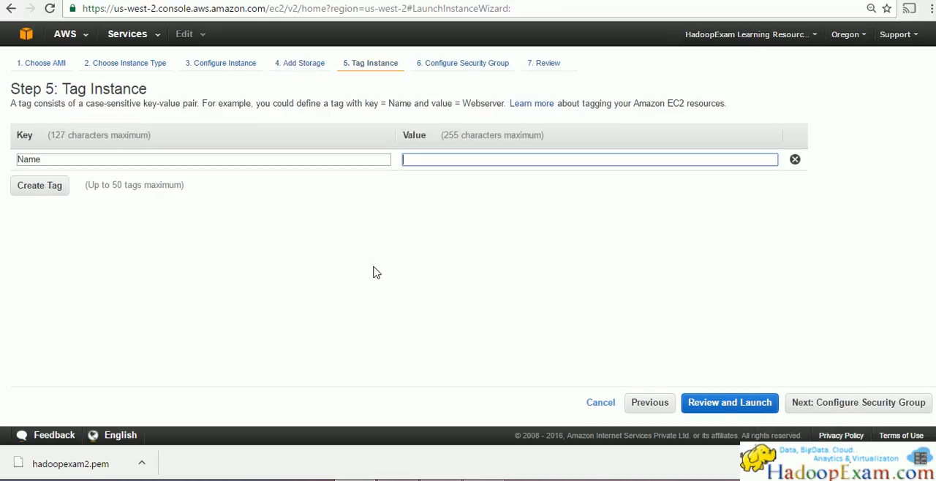
pyautogui.write('hADOOP')
pyautogui.press('BackSpace')
pyautogui.press('BackSpace')
pyautogui.press('BackSpace')
pyautogui.press('BackSpace')
pyautogui.press('BackSpace')
pyautogui.press('BackSpace')
pyautogui.write('Ha')
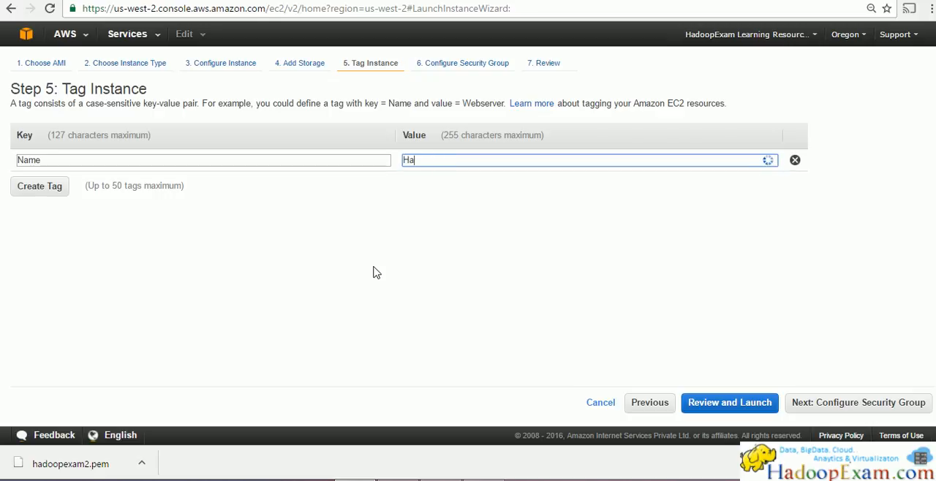
pyautogui.write('doopExamServer')
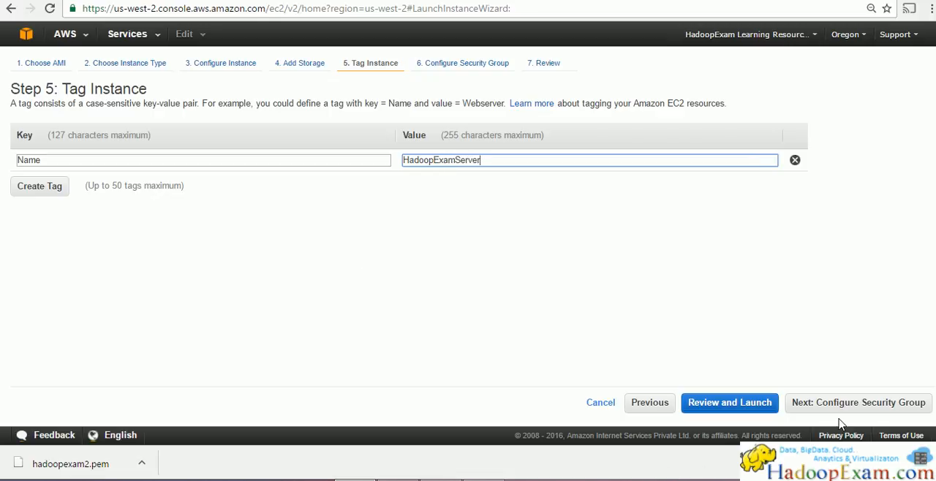
pyautogui.click(842, 410)
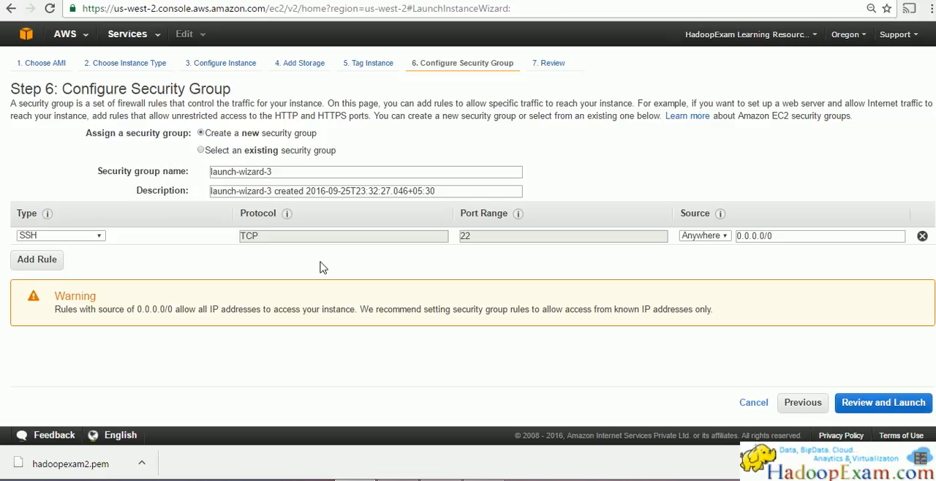
# Step: Switch to the drawing program and undo the tick, the laptop's strike-through lines and the circled cross
pyautogui.hotkey('alt', 'Tab')
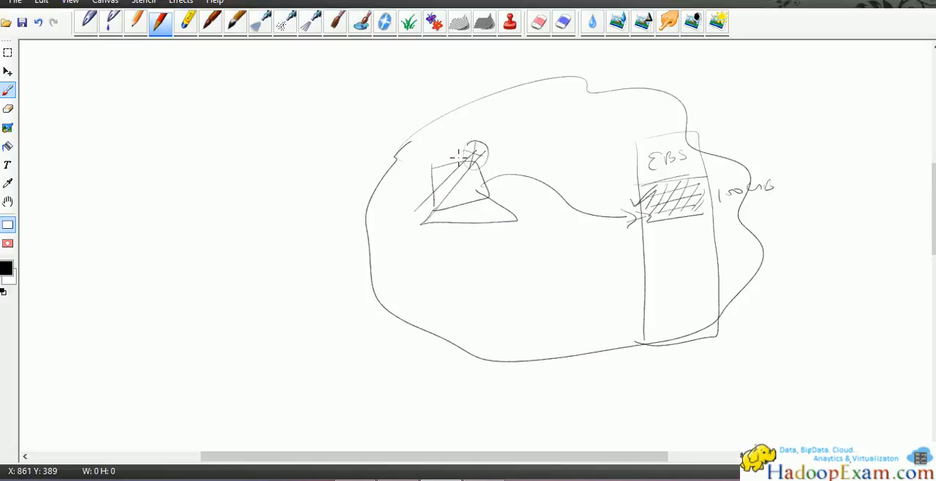
pyautogui.hotkey('ctrl', 'z')
pyautogui.hotkey('ctrl', 'z')
pyautogui.hotkey('ctrl', 'z')
pyautogui.hotkey('ctrl', 'z')
pyautogui.hotkey('ctrl', 'z')
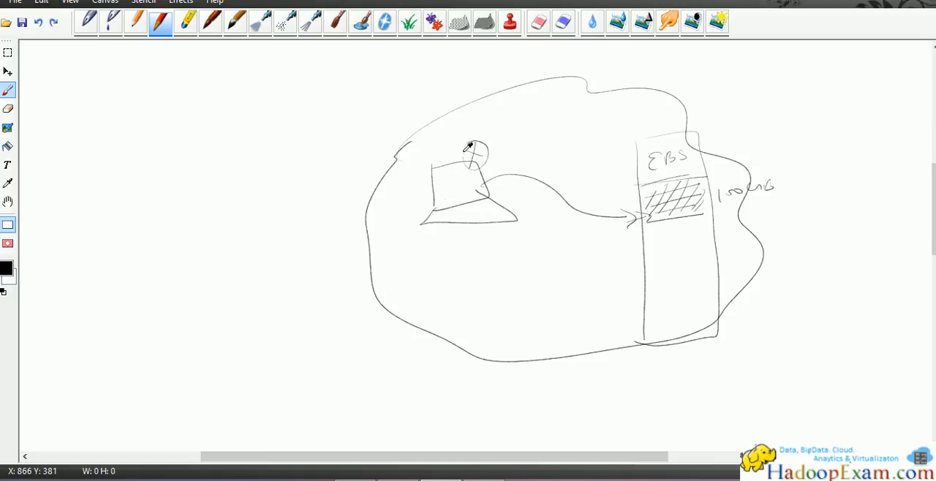
pyautogui.hotkey('ctrl', 'z')
# Step: Sketch a second laptop outside the cloud, a tall barrier at the cloud's edge and an arrow through it to the inner laptop
pyautogui.moveTo(122, 189)
pyautogui.mouseDown()
pyautogui.moveTo(129, 212)
pyautogui.moveTo(156, 182)
pyautogui.moveTo(125, 215)
pyautogui.moveTo(150, 243)
pyautogui.moveTo(150, 212)
pyautogui.mouseUp()
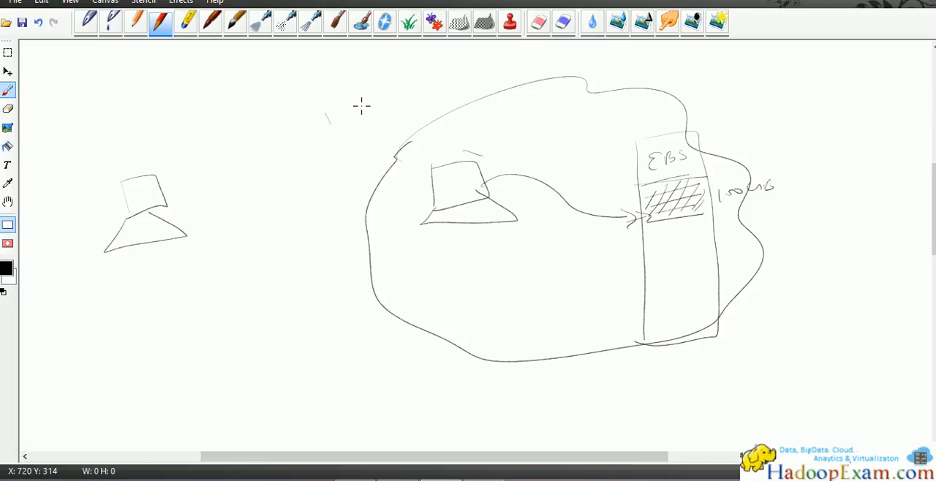
pyautogui.moveTo(365, 146)
pyautogui.mouseDown()
pyautogui.moveTo(409, 353)
pyautogui.moveTo(358, 125)
pyautogui.moveTo(399, 165)
pyautogui.moveTo(434, 309)
pyautogui.moveTo(418, 342)
pyautogui.mouseUp()
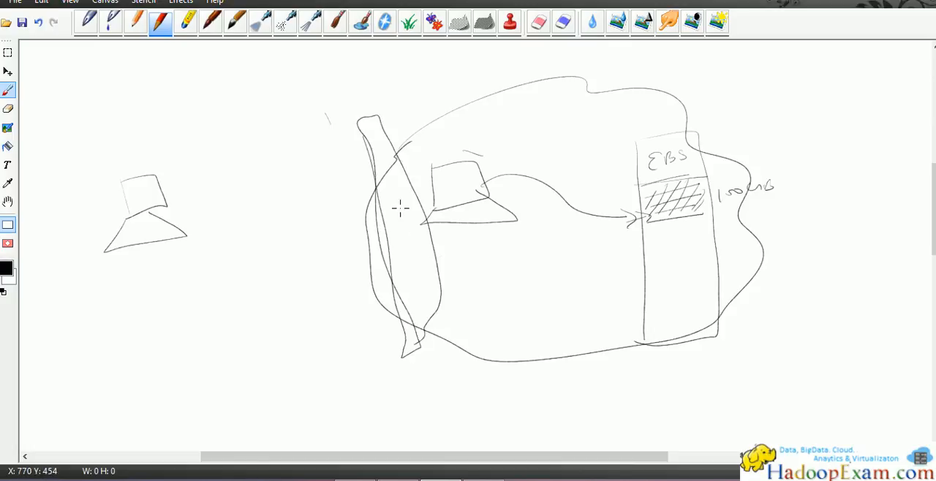
pyautogui.moveTo(161, 223)
pyautogui.mouseDown()
pyautogui.moveTo(173, 192)
pyautogui.moveTo(359, 153)
pyautogui.moveTo(442, 168)
pyautogui.moveTo(447, 178)
pyautogui.mouseUp()
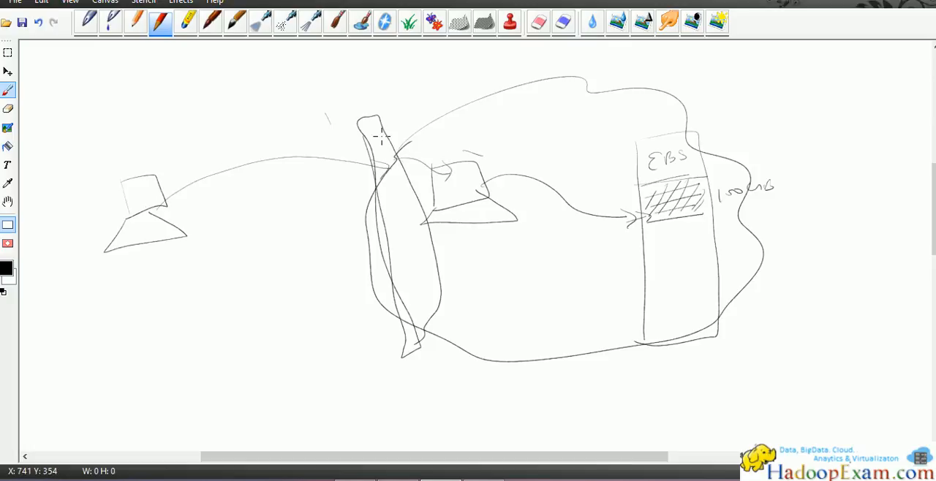
# Step: Add a leader line from the top of the barrier, label it "Security Group" and underline the label
pyautogui.moveTo(373, 111)
pyautogui.mouseDown()
pyautogui.moveTo(388, 86)
pyautogui.moveTo(444, 67)
pyautogui.moveTo(449, 52)
pyautogui.moveTo(466, 54)
pyautogui.moveTo(469, 71)
pyautogui.mouseUp()
pyautogui.moveTo(429, 94)
pyautogui.mouseDown()
pyautogui.moveTo(476, 76)
pyautogui.moveTo(483, 86)
pyautogui.mouseUp()
pyautogui.moveTo(434, 110); pyautogui.dragTo(486, 83)
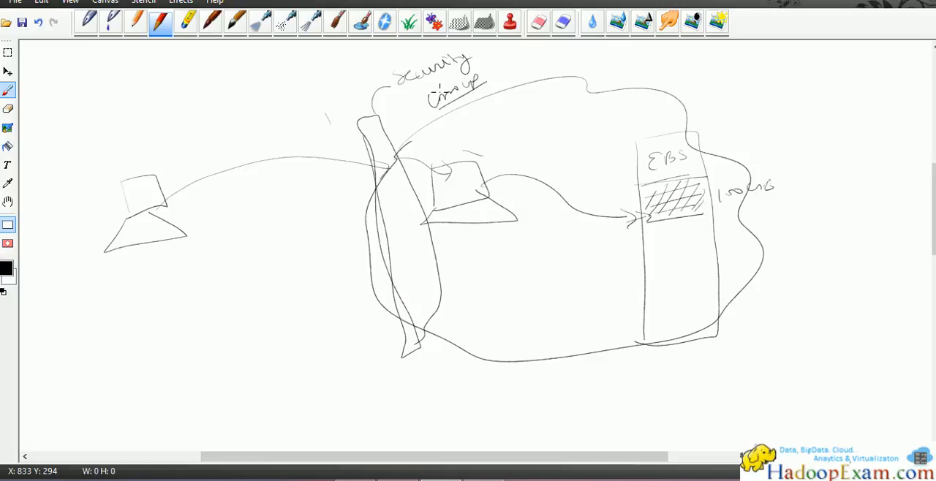
# Step: Switch back to the AWS console and examine the SSH rule's available types and its source address range
pyautogui.hotkey('alt', 'Tab')
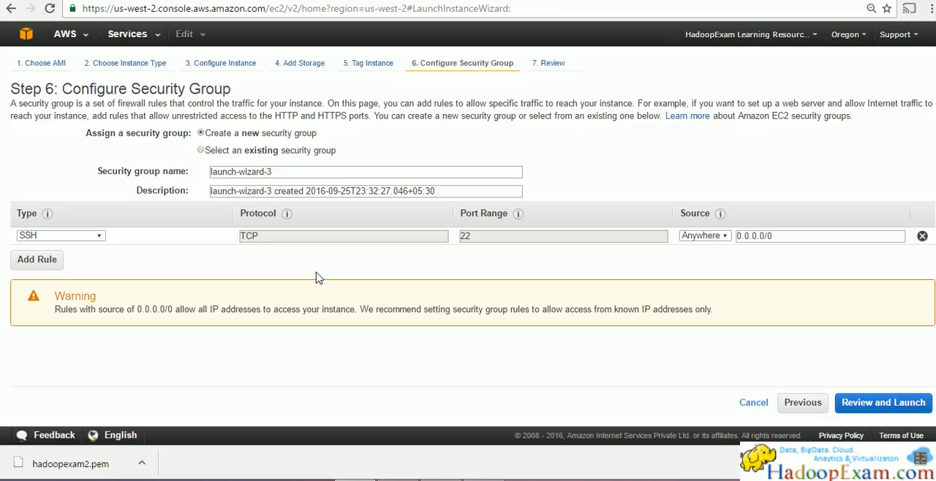
pyautogui.click(101, 237)
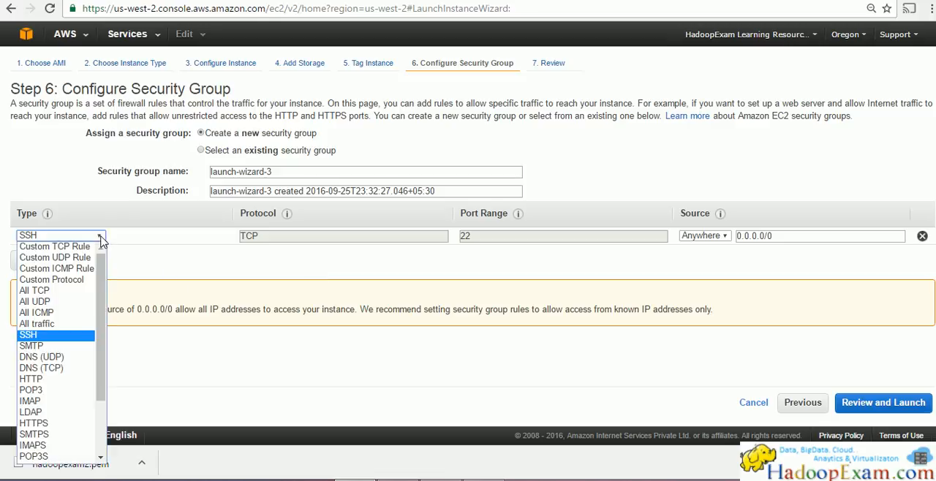
pyautogui.click(101, 238)
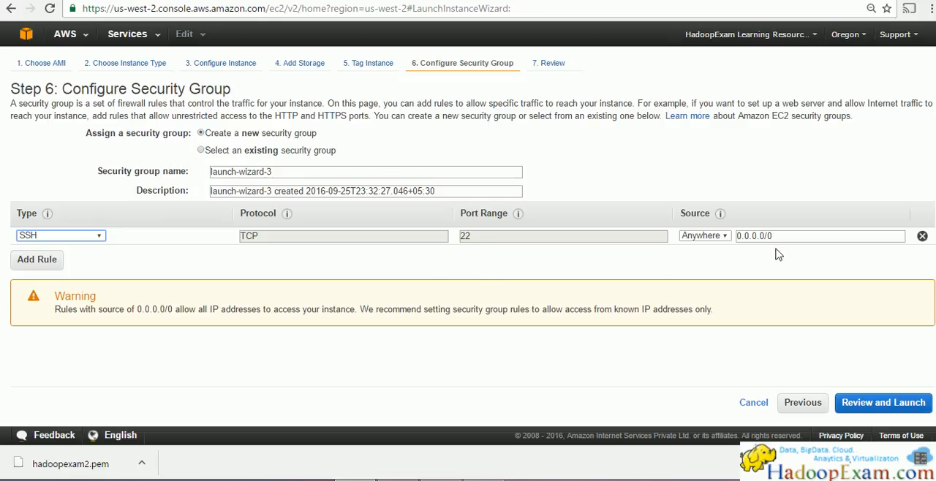
pyautogui.moveTo(784, 238); pyautogui.dragTo(734, 238)
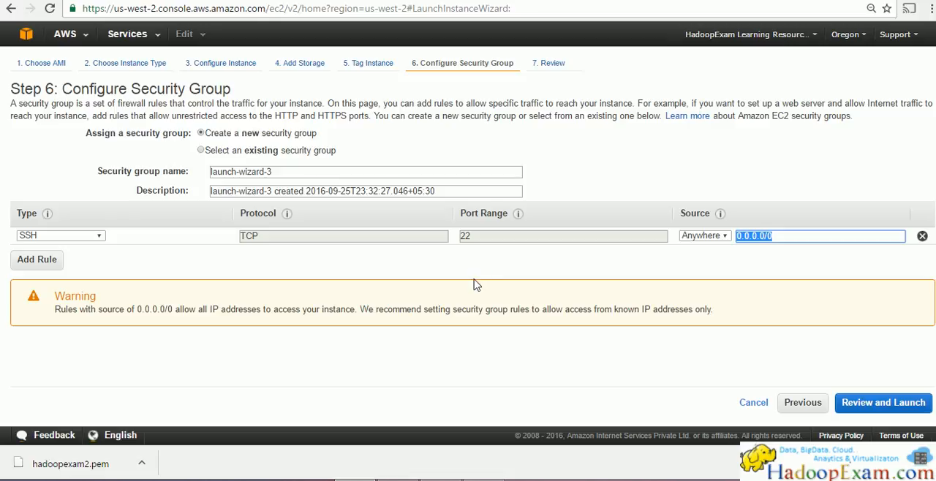
pyautogui.click(35, 264)
pyautogui.click(91, 256)
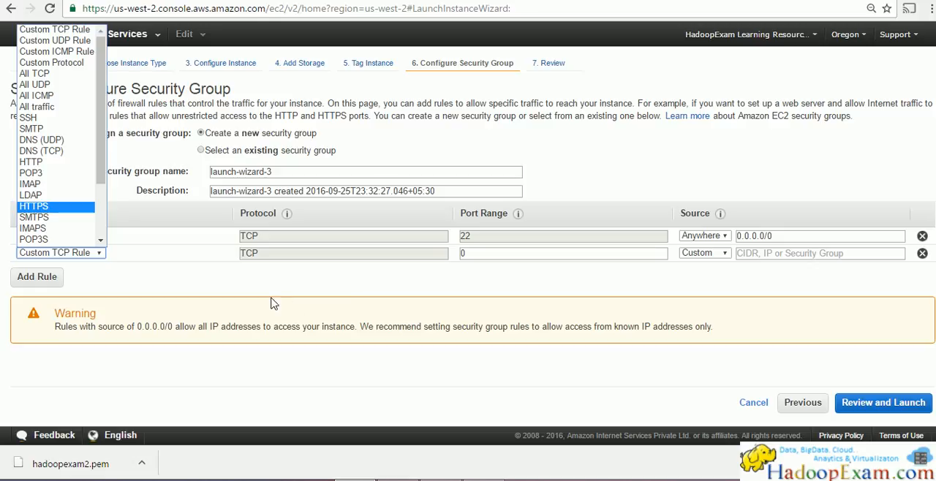
pyautogui.click(922, 253)
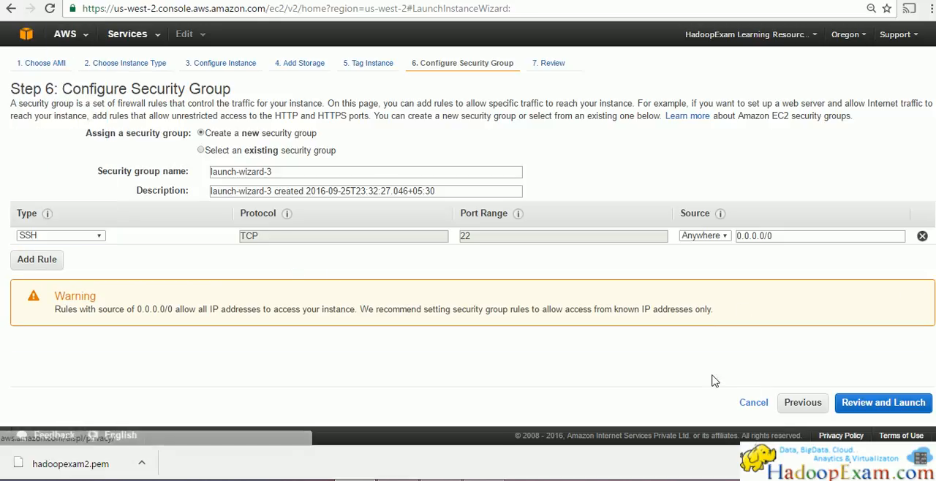
# Step: Proceed to the launch review and check the t2.micro instance details and the SSH security group rule
pyautogui.click(911, 408)
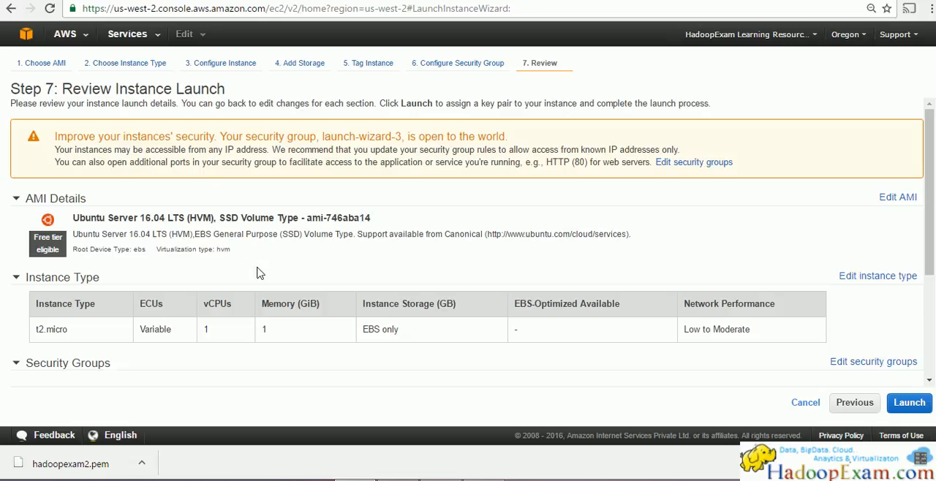
pyautogui.moveTo(75, 328); pyautogui.dragTo(28, 330)
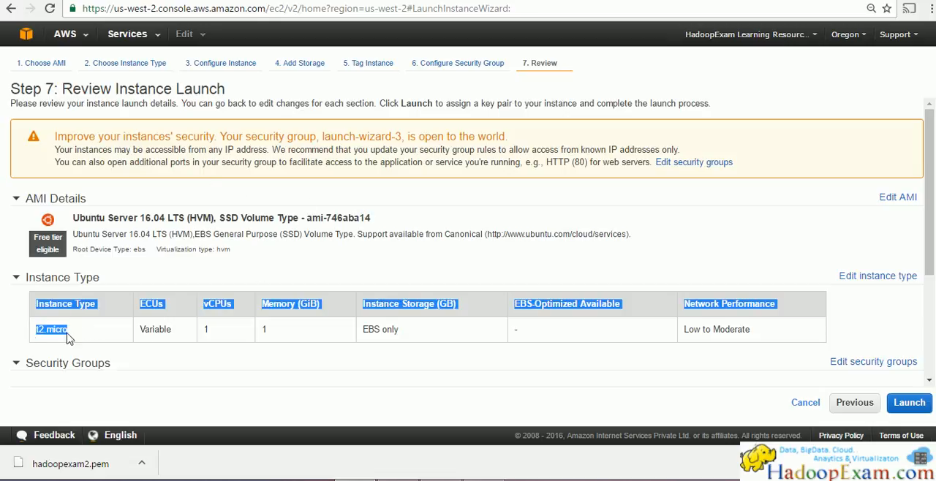
pyautogui.moveTo(218, 330); pyautogui.dragTo(206, 329)
pyautogui.moveTo(292, 334); pyautogui.dragTo(261, 329)
pyautogui.moveTo(432, 329); pyautogui.dragTo(356, 333)
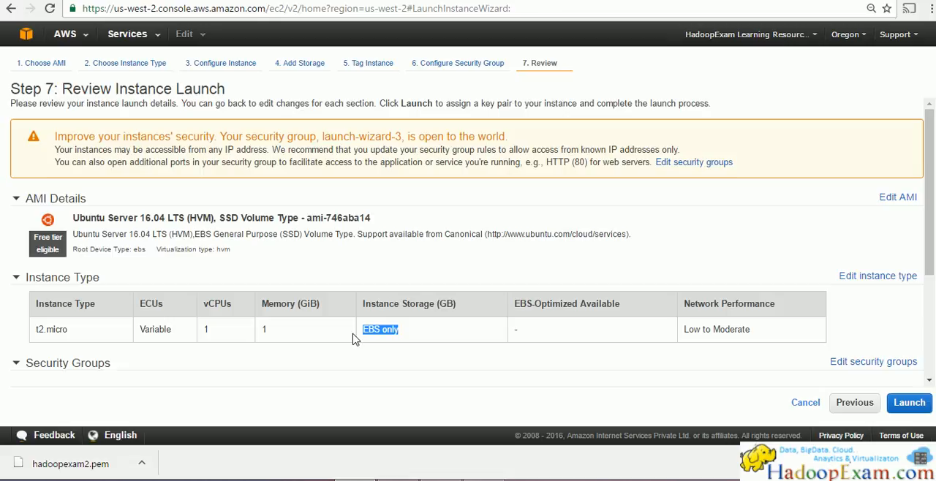
pyautogui.scroll(-3, 461, 252)
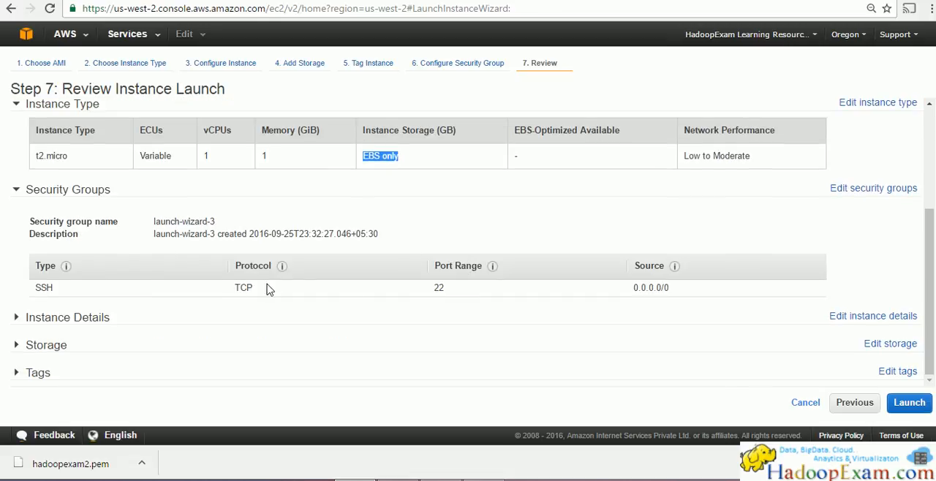
pyautogui.moveTo(87, 301); pyautogui.dragTo(20, 291)
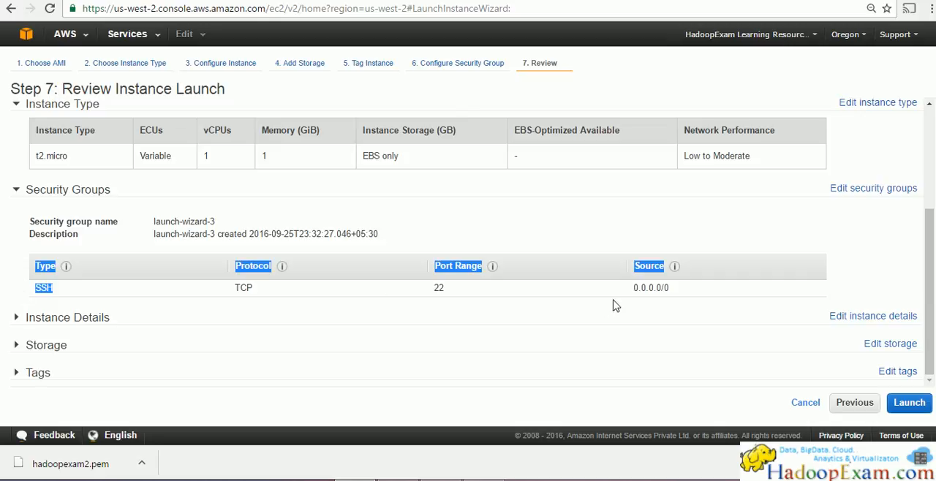
# Step: Expand the instance details, storage and tags sections of the review and examine their settings, including the root volume's size and device
pyautogui.click(18, 320)
pyautogui.scroll(-2, 83, 334)
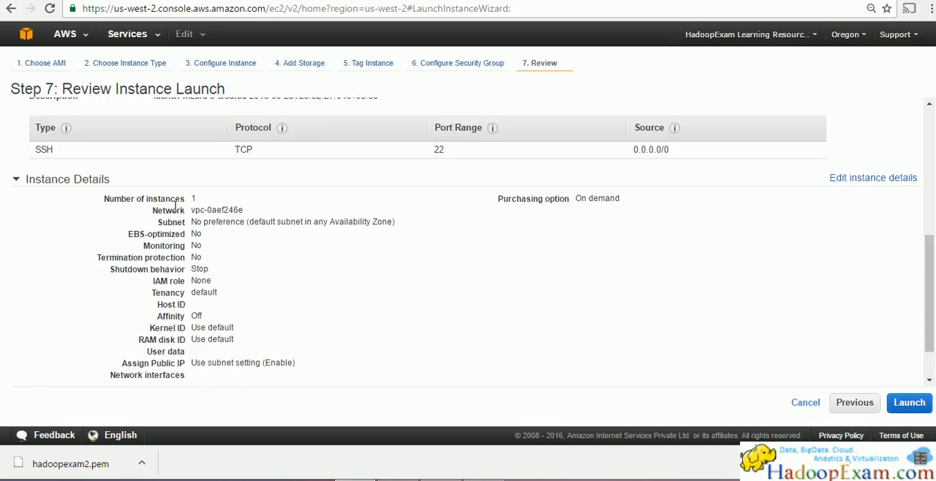
pyautogui.scroll(-1, 161, 226)
pyautogui.click(16, 346)
pyautogui.scroll(-1, 110, 226)
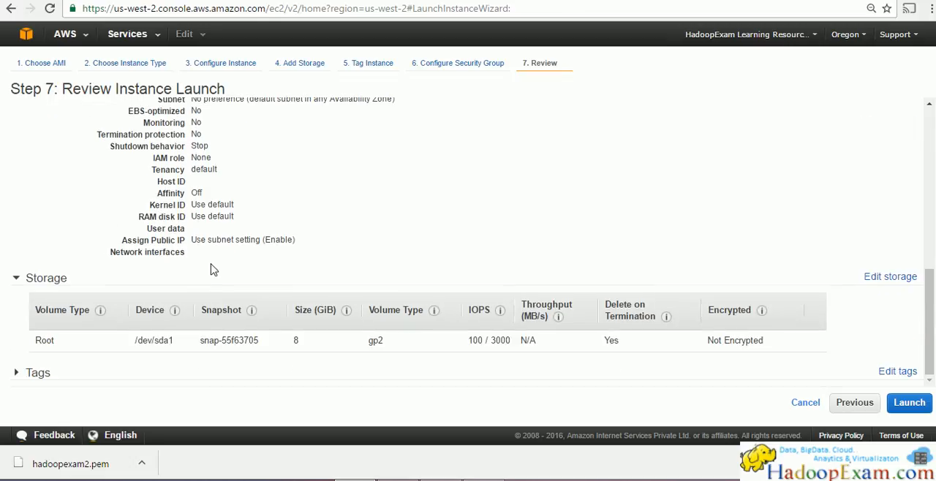
pyautogui.doubleClick(295, 340)
pyautogui.moveTo(174, 338); pyautogui.dragTo(125, 335)
pyautogui.moveTo(175, 313)
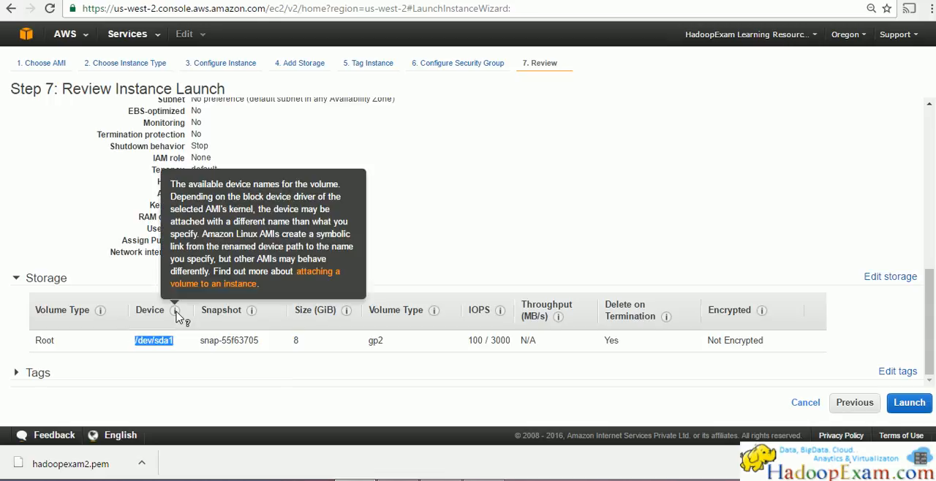
pyautogui.click(158, 390)
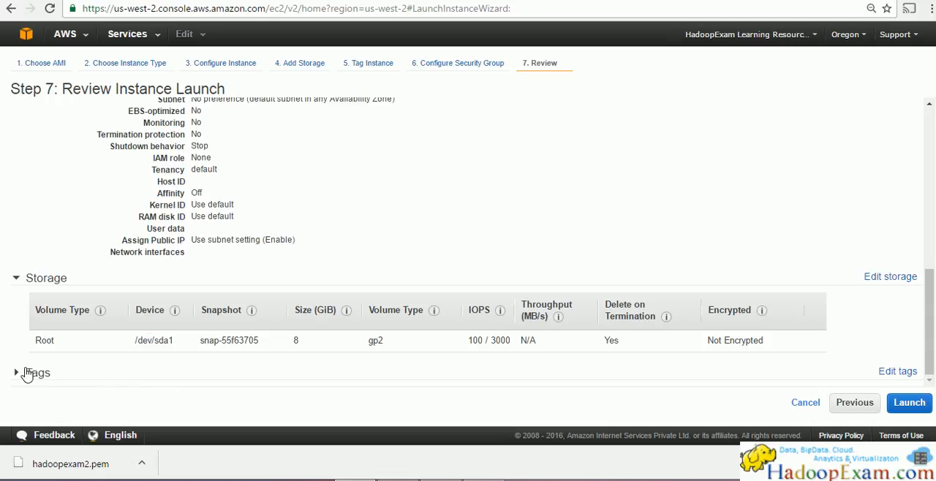
pyautogui.scroll(-1, 36, 310)
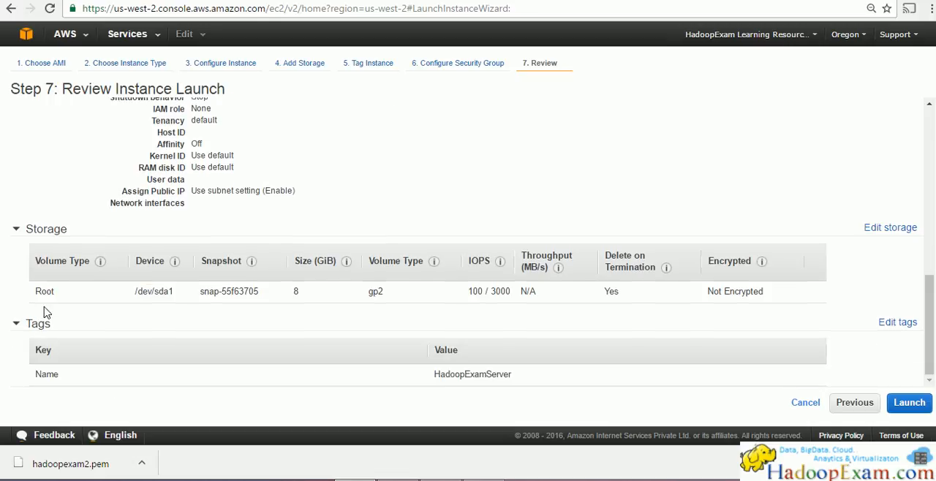
# Step: Start the launch, choose the existing key pair hadoopexam2 and acknowledge having access to its private key file
pyautogui.click(925, 405)
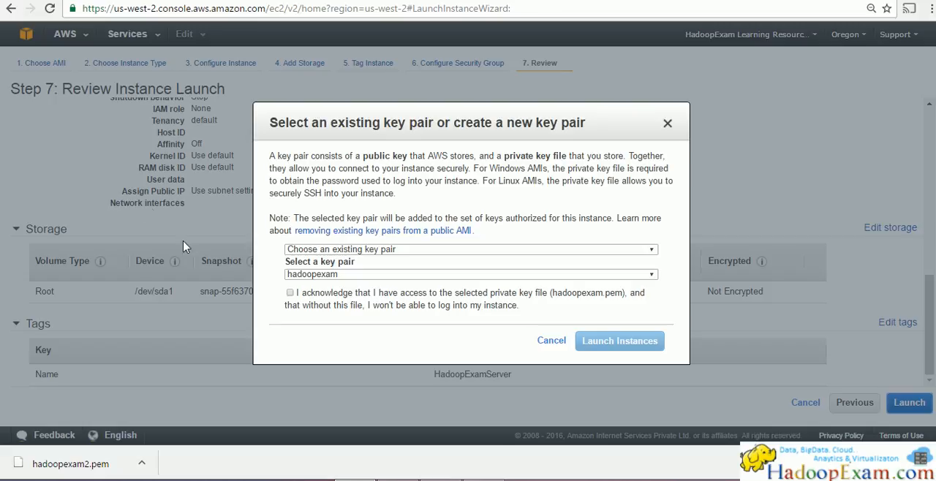
pyautogui.click(656, 276)
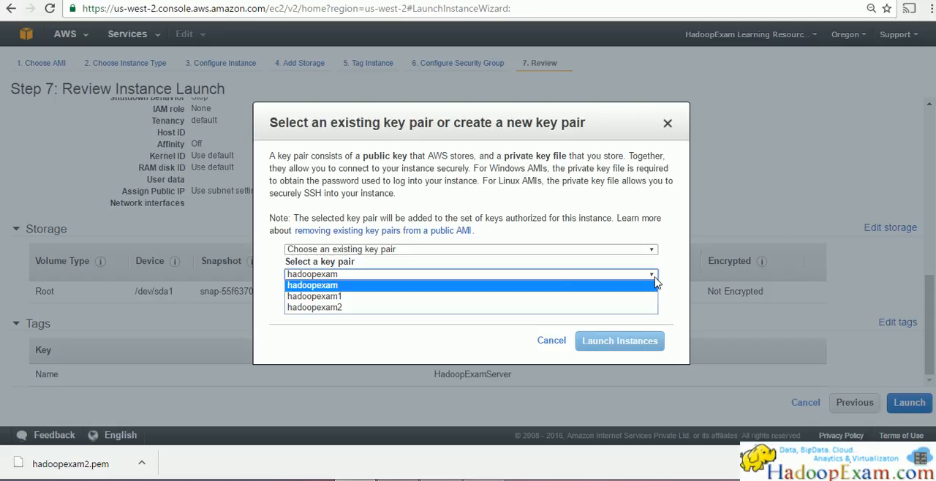
pyautogui.click(345, 308)
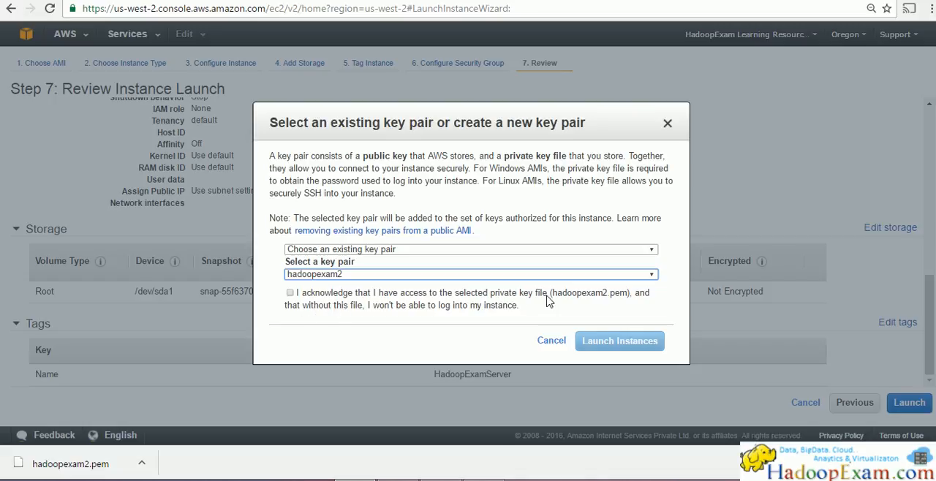
pyautogui.moveTo(630, 298); pyautogui.dragTo(554, 301)
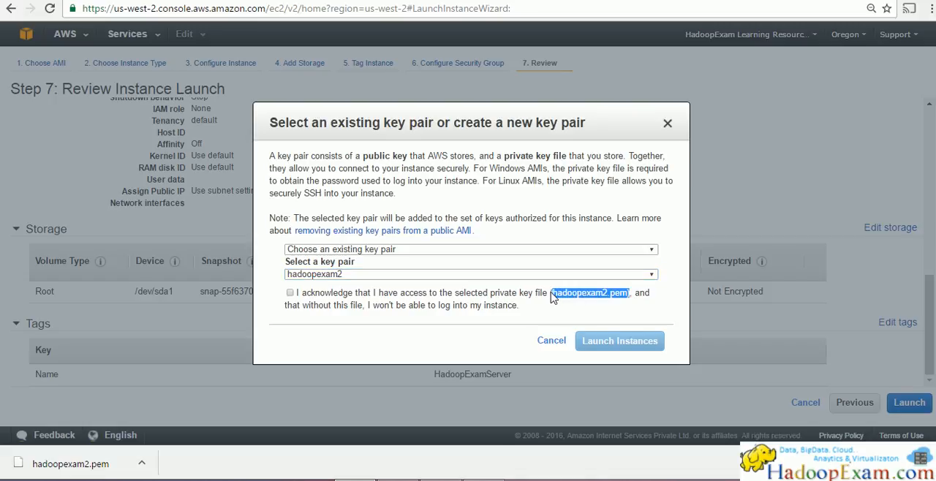
pyautogui.click(290, 293)
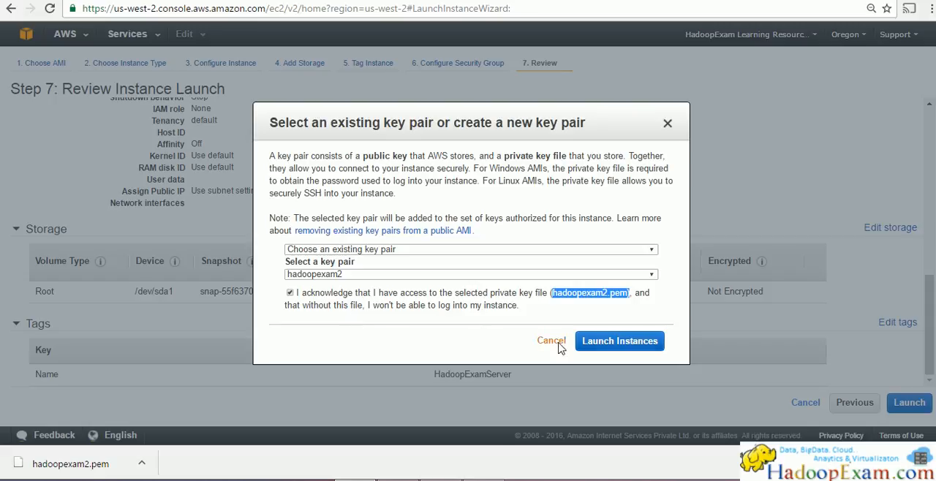
# Step: Launch the instance with the selected key pair
pyautogui.click(616, 344)
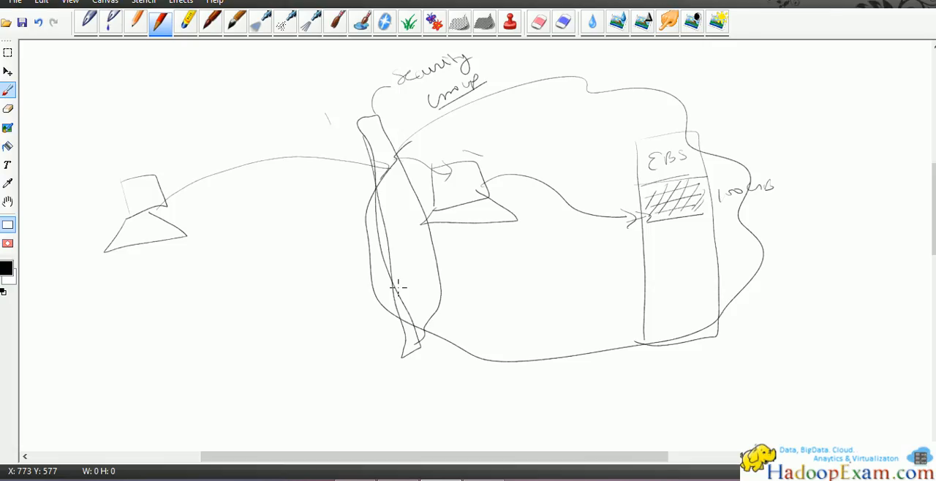
# Step: Switch to the PDF lab guide and review its instructions from clicking Launch Instance through to the details of the launched instance
pyautogui.hotkey('alt', 'Tab')
pyautogui.scroll(-2, 443, 198)
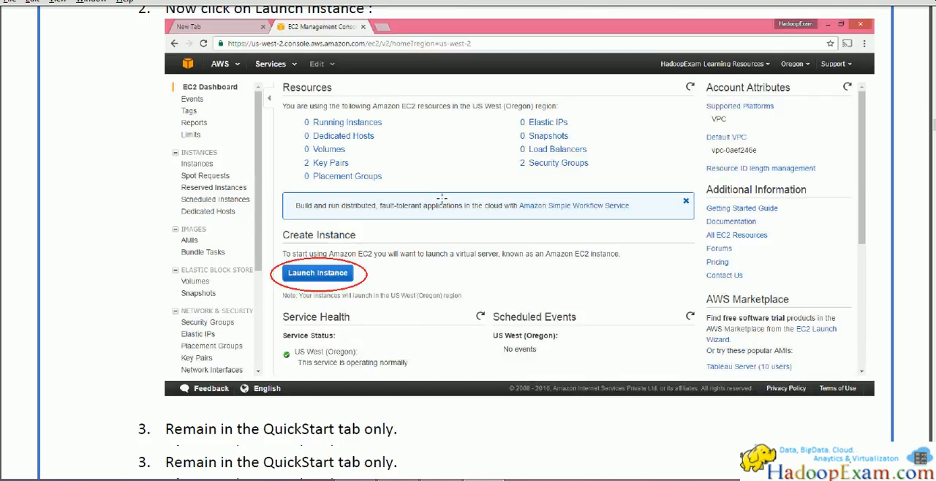
pyautogui.scroll(-4, 442, 198)
pyautogui.scroll(-10, 415, 197)
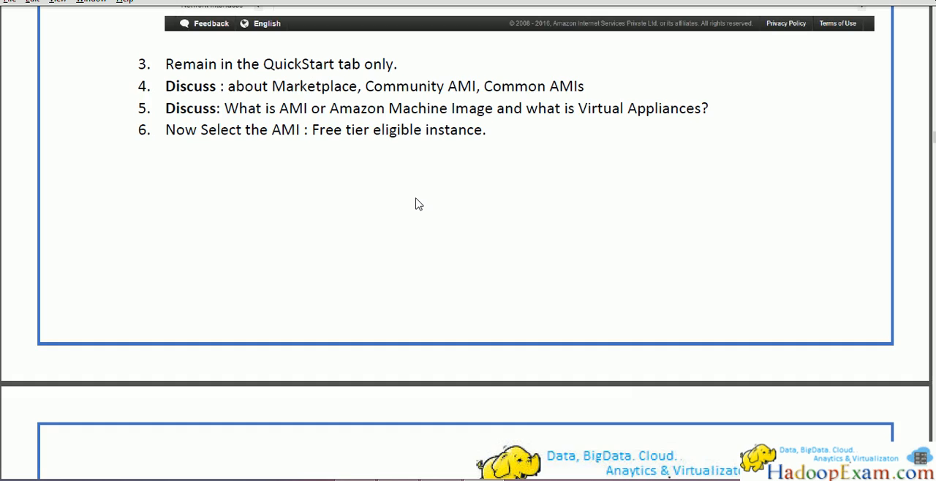
pyautogui.scroll(-20, 407, 196)
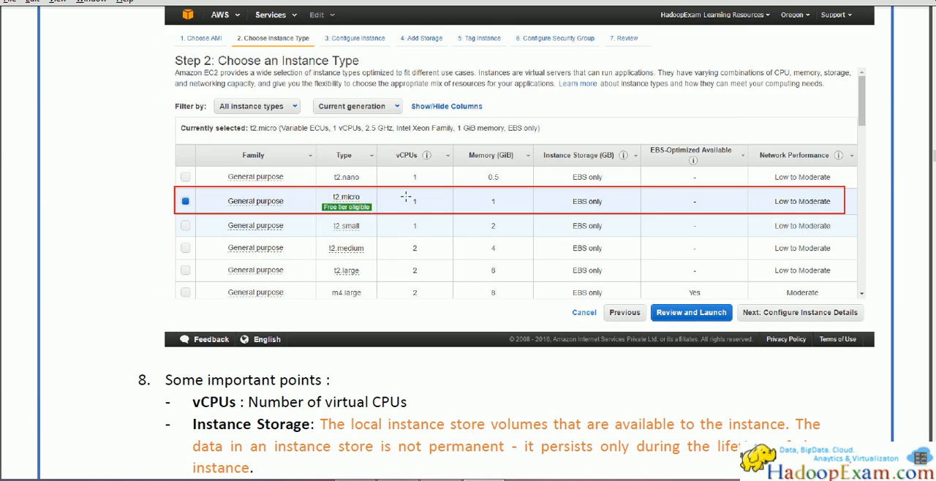
pyautogui.scroll(-20, 406, 199)
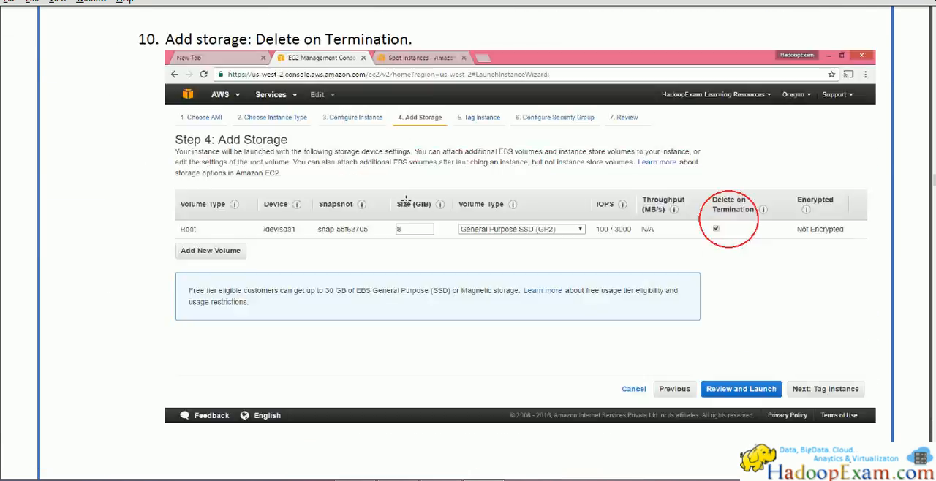
pyautogui.scroll(-15, 406, 199)
pyautogui.scroll(-8, 404, 200)
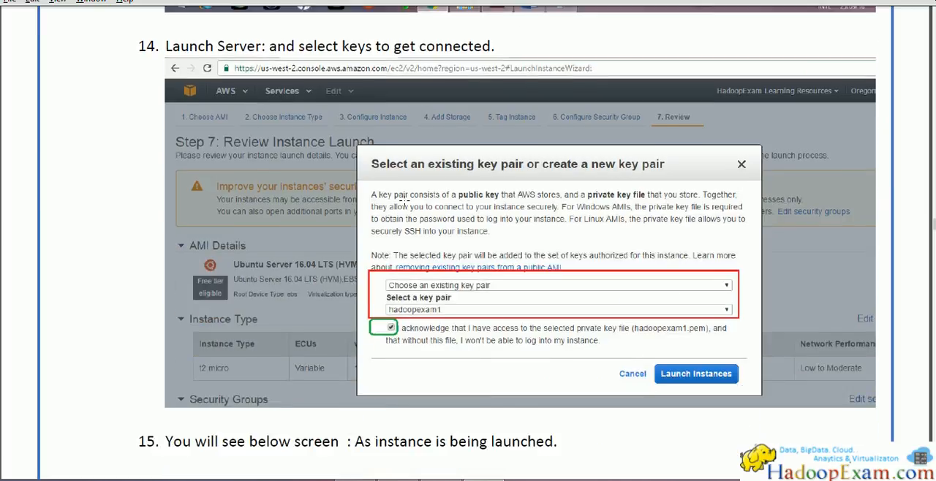
pyautogui.scroll(2, 449, 198)
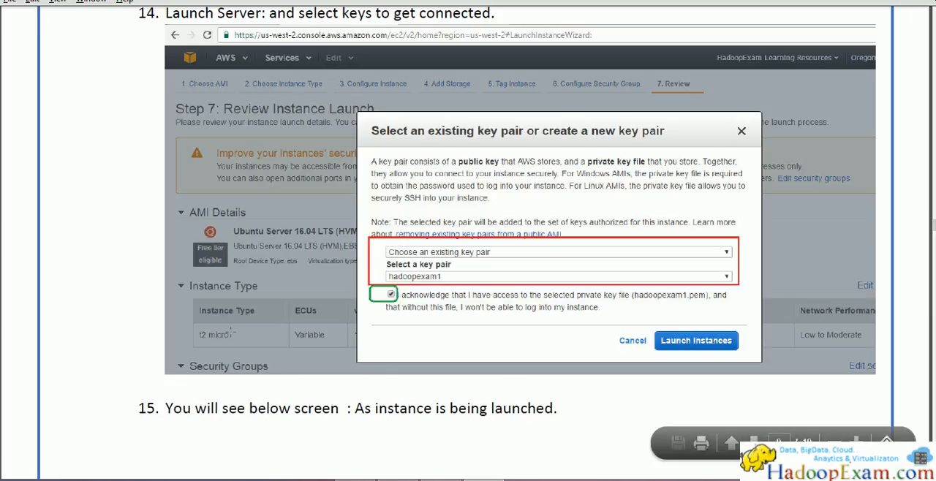
pyautogui.scroll(-10, 231, 334)
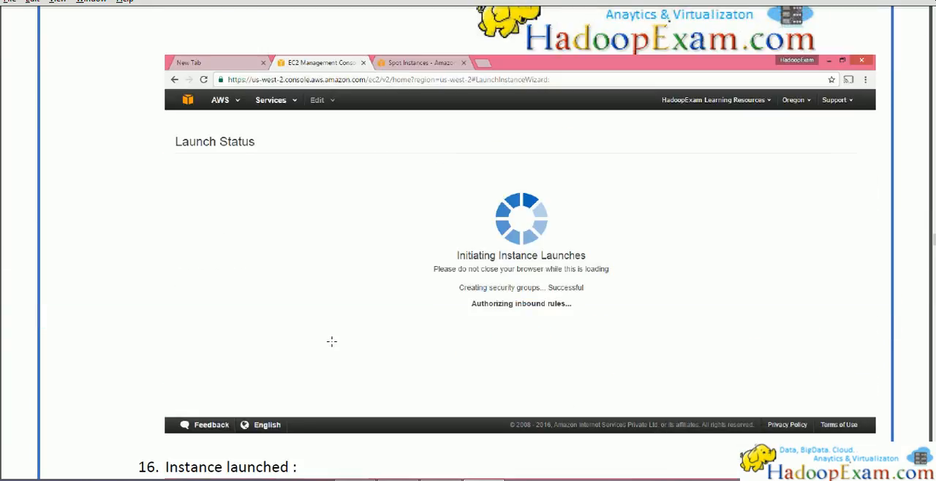
pyautogui.scroll(-10, 331, 342)
pyautogui.scroll(-10, 258, 318)
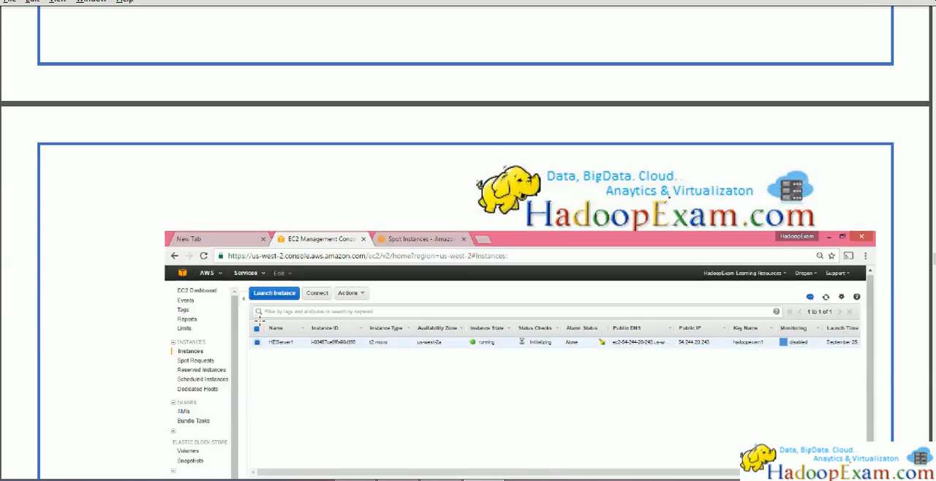
pyautogui.scroll(-5, 260, 322)
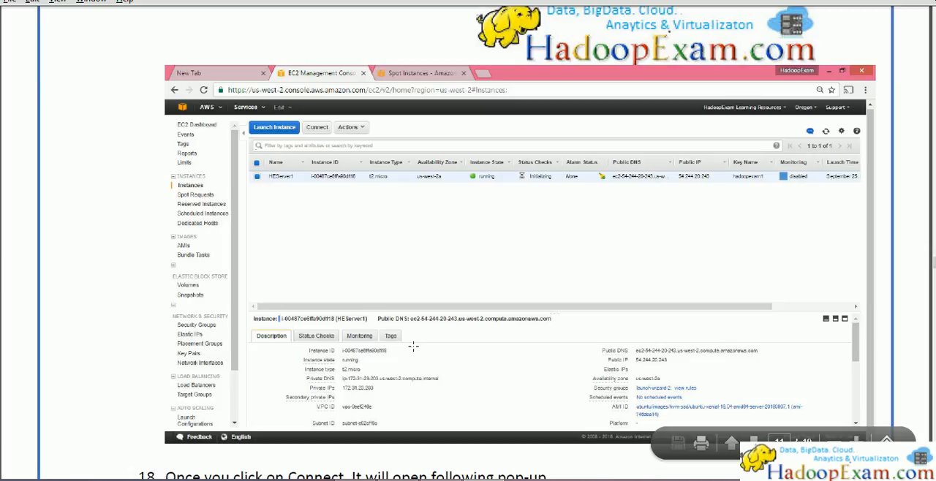
# Step: Return to the AWS console and go from the launch status page to the list of instances
pyautogui.hotkey('alt', 'Tab')
pyautogui.hotkey('alt', 'Tab')
pyautogui.hotkey('alt', 'Tab')
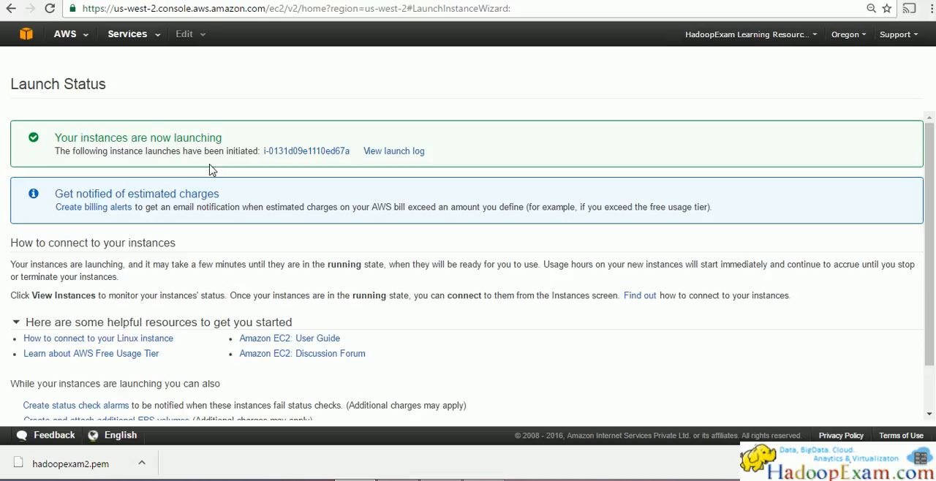
pyautogui.scroll(-1, 209, 169)
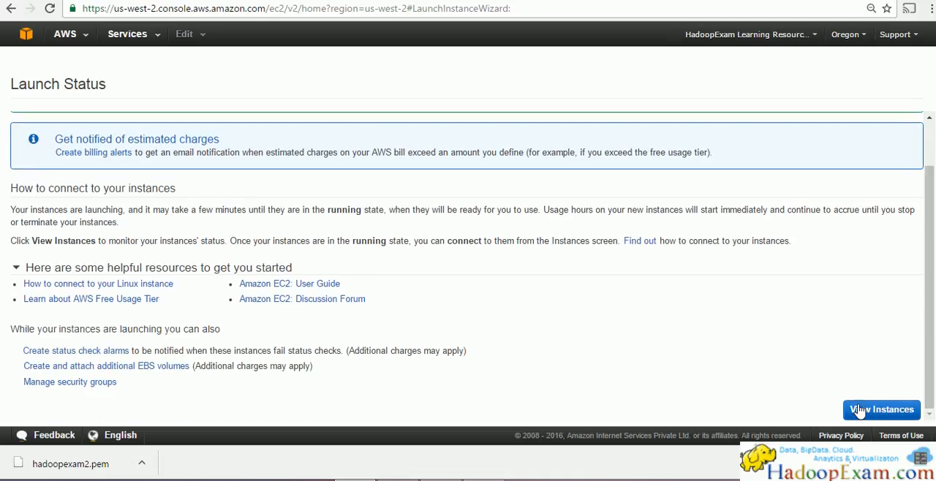
pyautogui.click(852, 407)
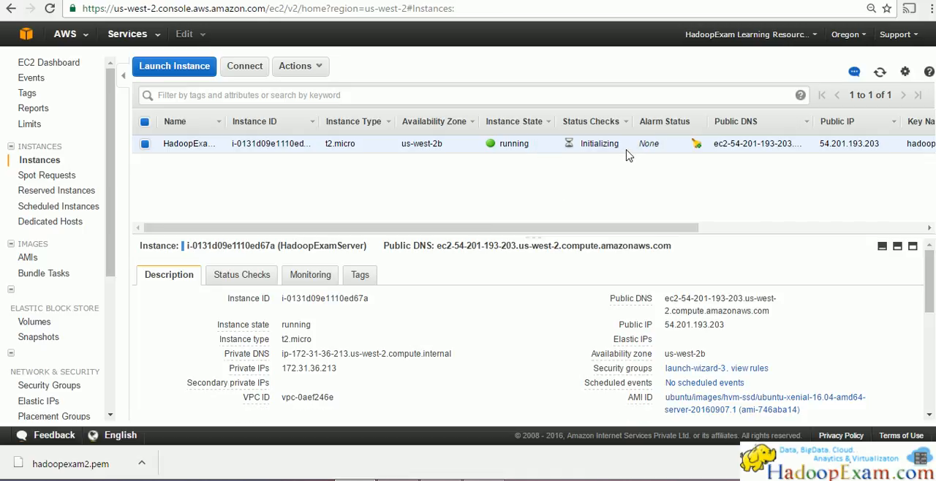
# Step: Check the new instance's status checks and look at the guide's instructions on connecting and getting the public IP address
pyautogui.moveTo(622, 146); pyautogui.dragTo(577, 146)
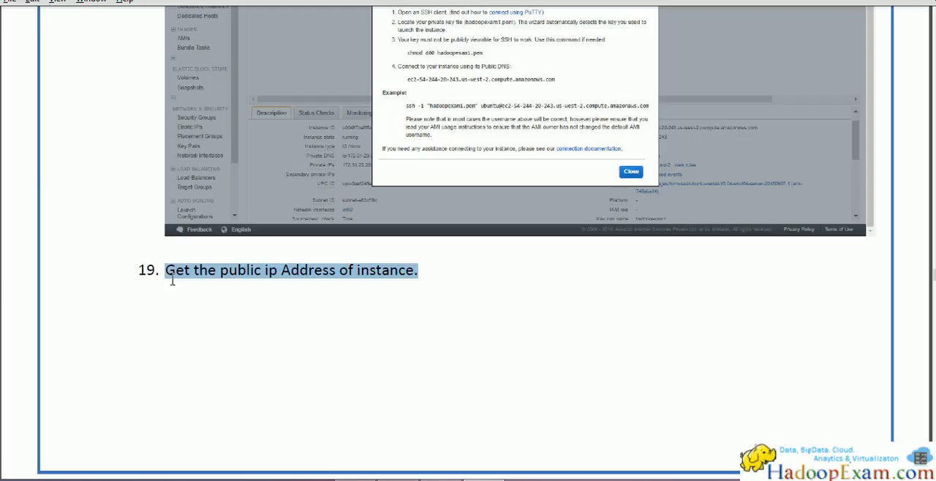
pyautogui.scroll(10, 172, 280)
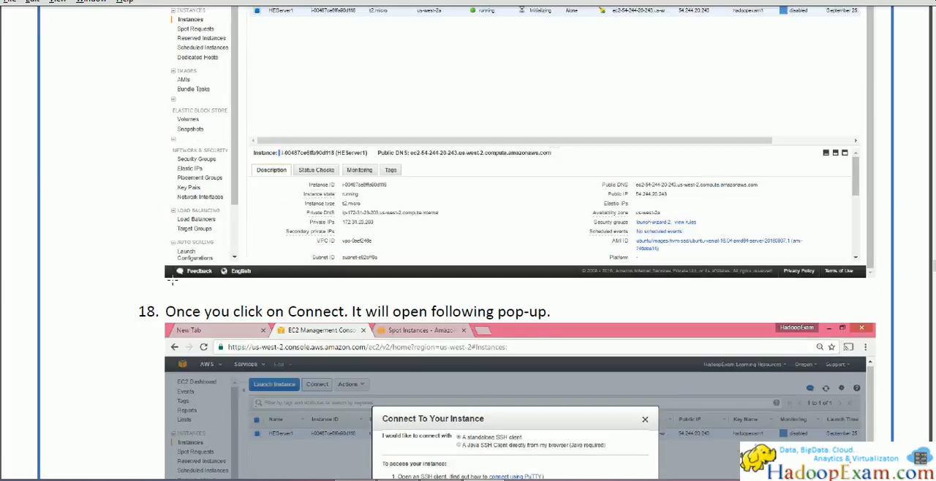
pyautogui.scroll(5, 172, 280)
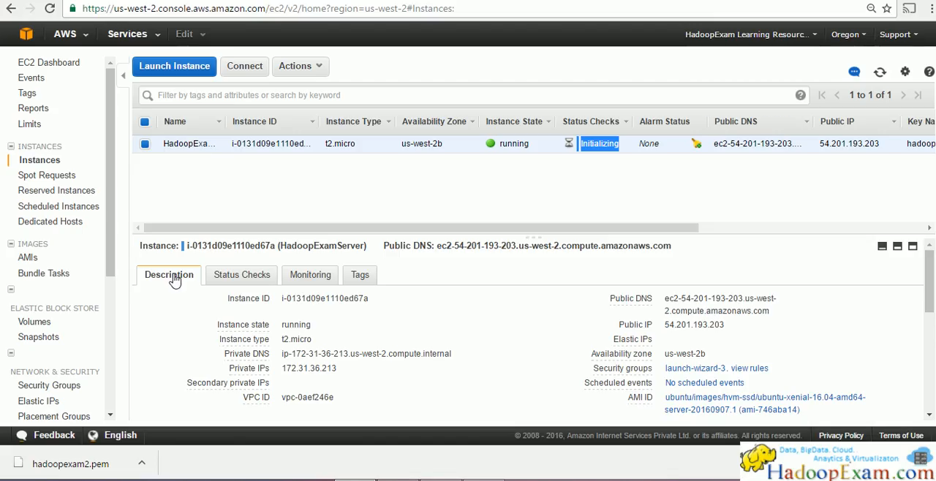
pyautogui.click(620, 207)
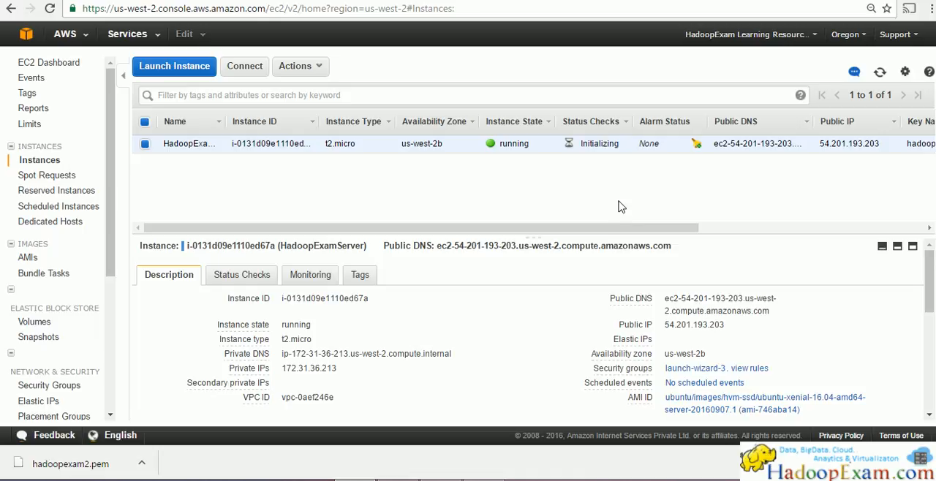
# Step: Refresh the instance list and examine the public IP and Elastic IPs entries in the HadoopExamServer description
pyautogui.click(879, 73)
pyautogui.scroll(-2, 393, 318)
pyautogui.scroll(2, 424, 317)
pyautogui.moveTo(662, 324); pyautogui.dragTo(740, 335)
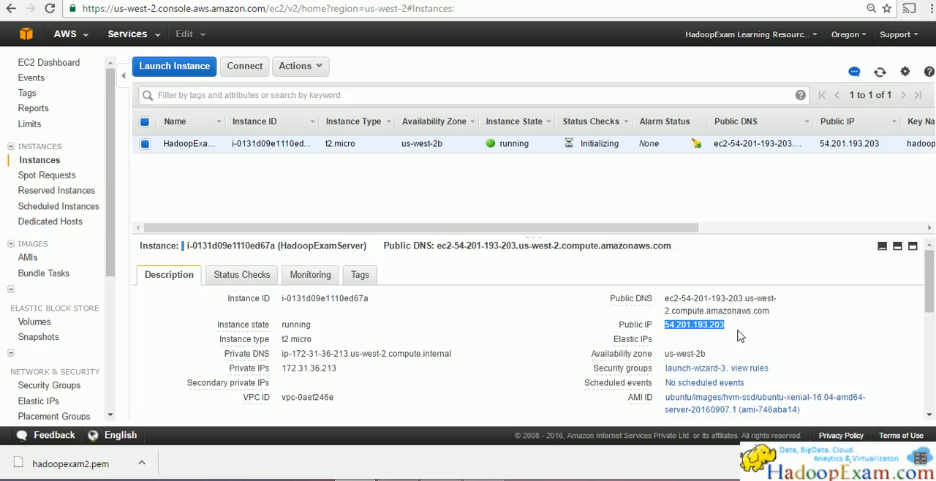
pyautogui.moveTo(757, 332); pyautogui.dragTo(619, 327)
pyautogui.click(734, 329)
pyautogui.moveTo(614, 340); pyautogui.dragTo(720, 334)
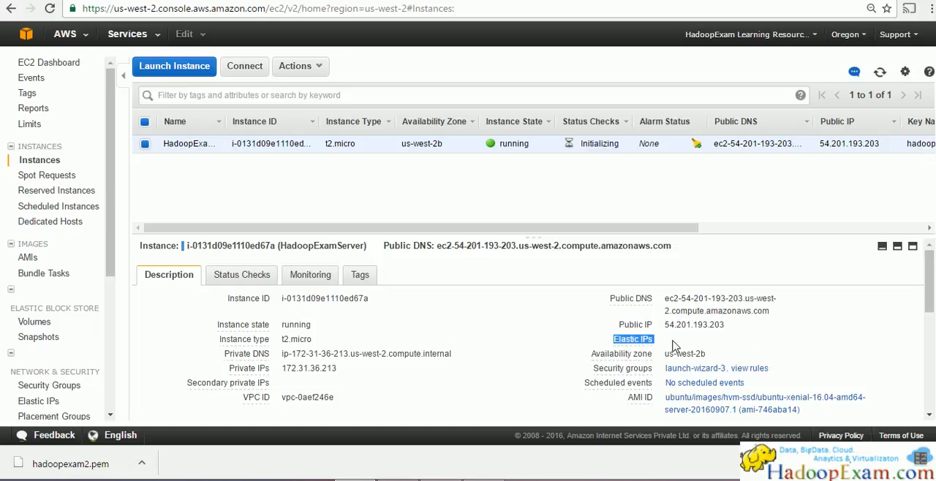
pyautogui.moveTo(725, 324); pyautogui.dragTo(612, 332)
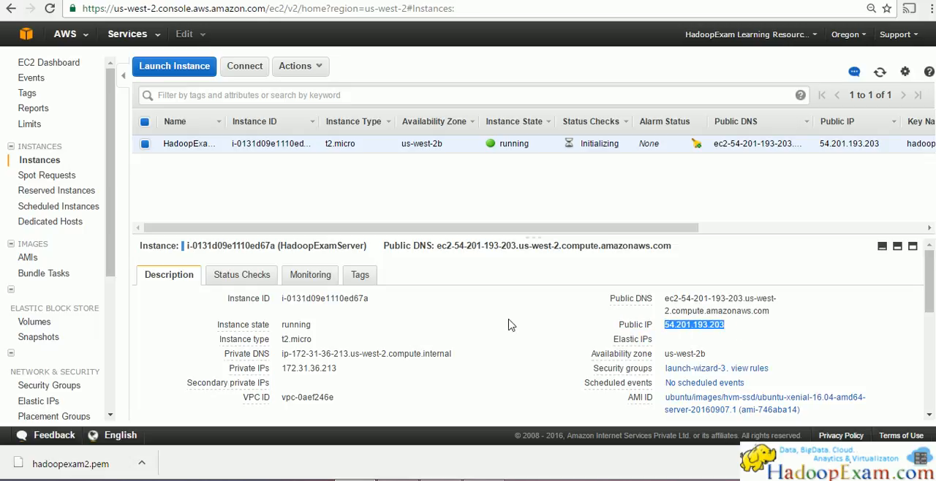
pyautogui.click(880, 73)
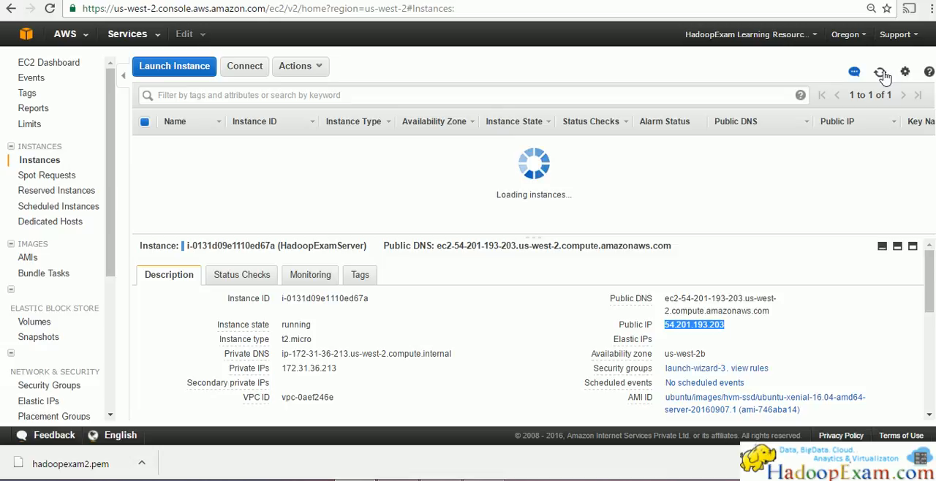
pyautogui.click(881, 74)
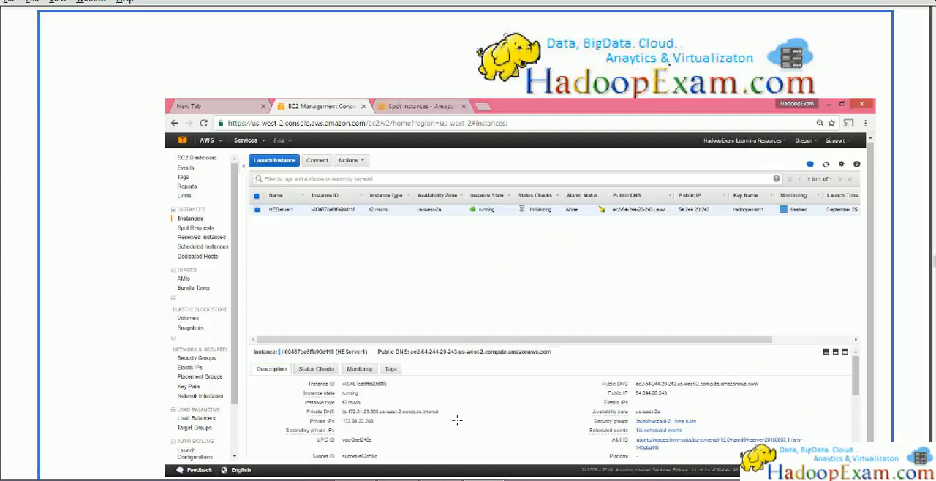
# Step: Switch to the PDF guide, go back to the handwritten "What is Virtual Appliance" notes and read through their points
pyautogui.scroll(5, 706, 393)
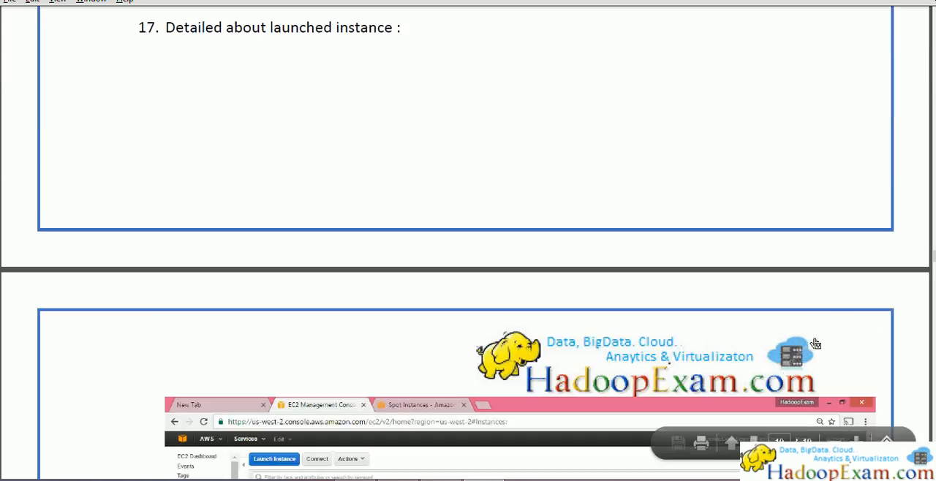
pyautogui.moveTo(933, 258); pyautogui.dragTo(925, 106)
pyautogui.scroll(3, 889, 246)
pyautogui.scroll(20, 889, 246)
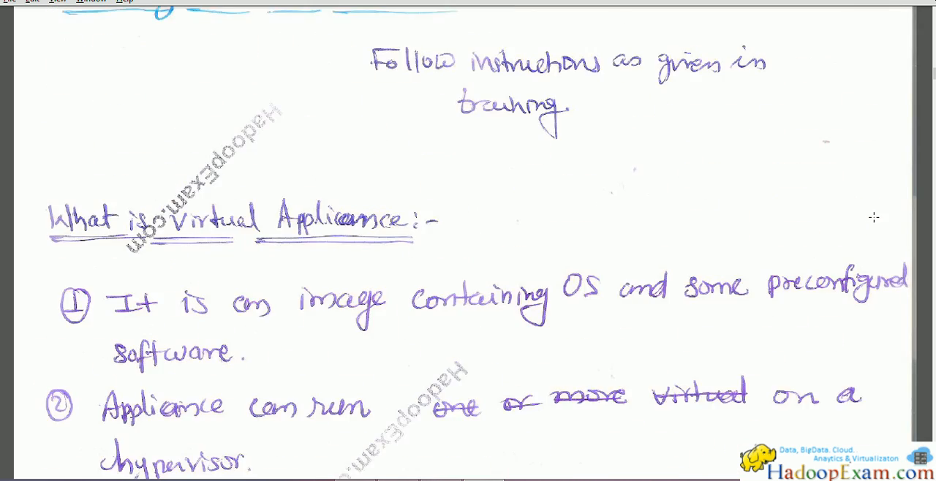
pyautogui.scroll(-3, 872, 223)
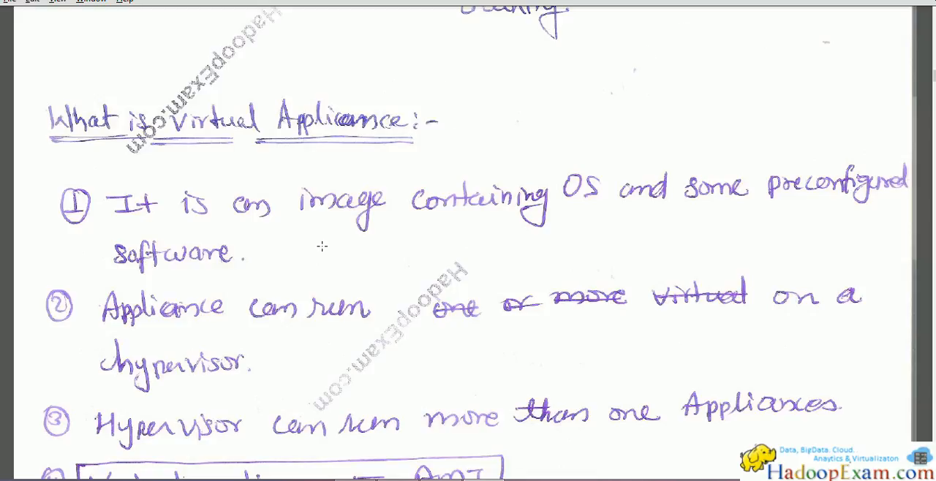
pyautogui.scroll(-3, 332, 269)
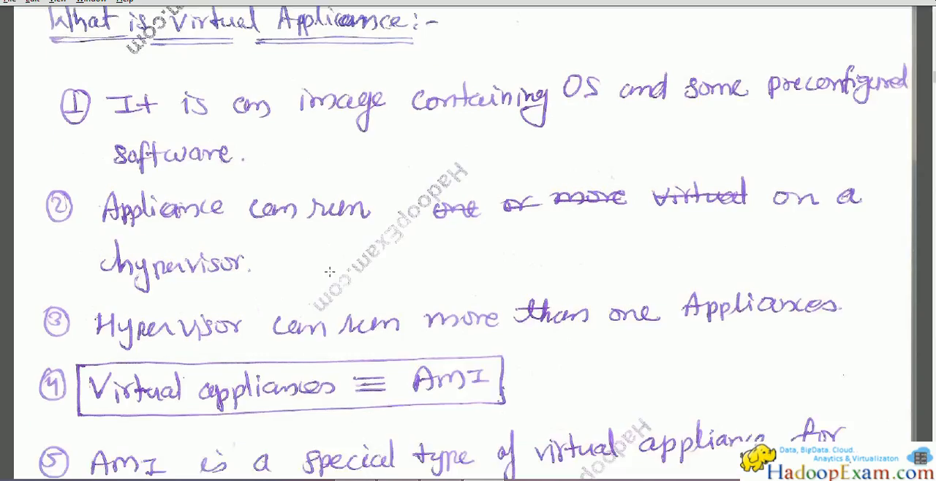